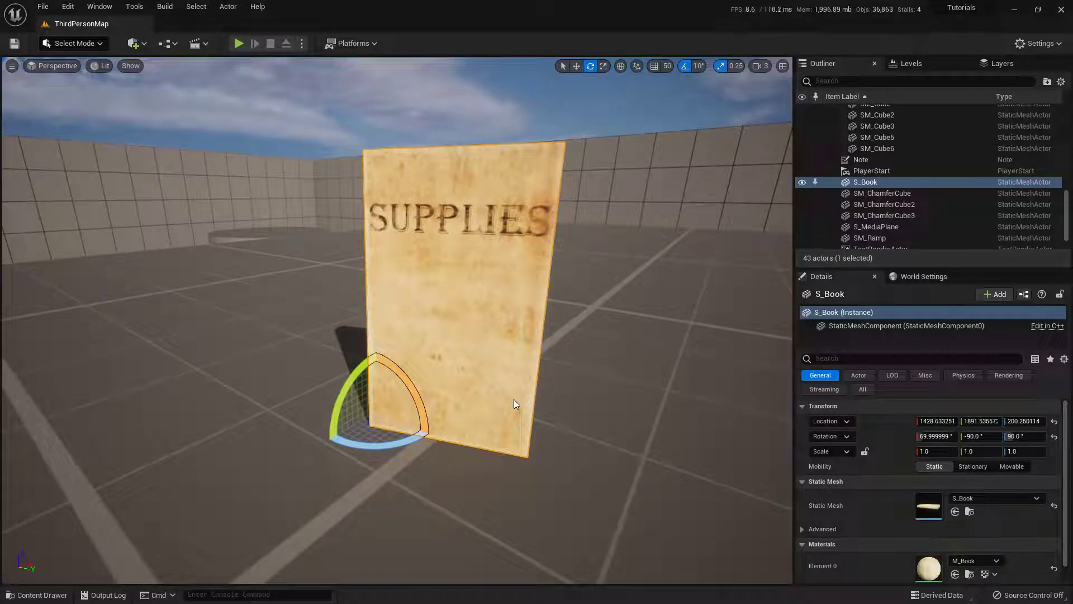
{"action": "mouse_move", "coordinate": [403, 441]}
{"action": "left_mouse_down"}
{"action": "mouse_move", "coordinate": [432, 450]}
{"action": "mouse_move", "coordinate": [419, 447]}
{"action": "left_mouse_up"}
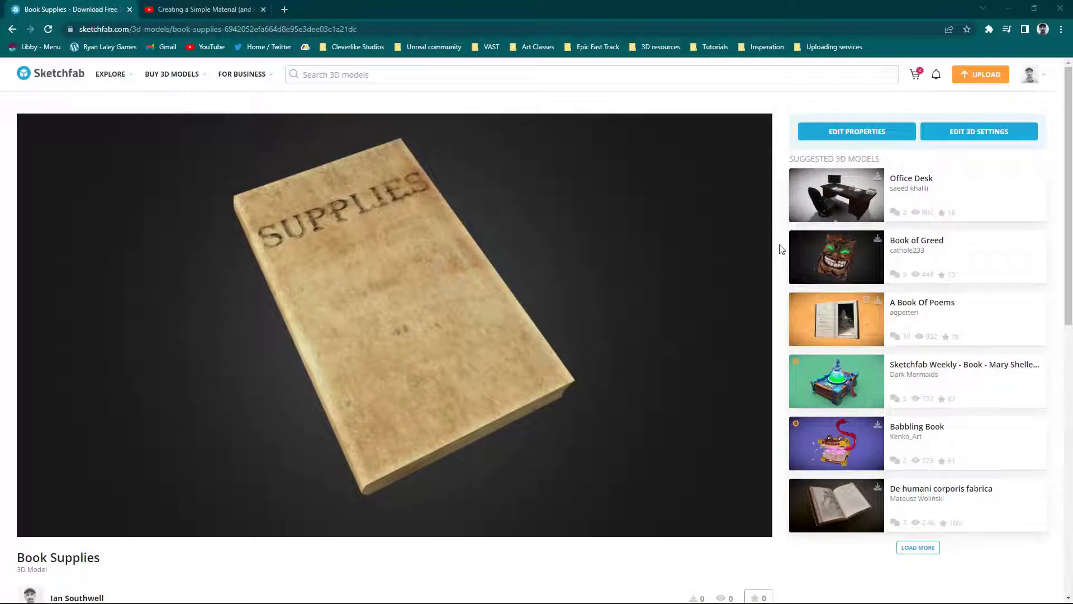
Step: Download the Book Supplies model in its original fbx format and save it as book-supplies.zip in Downloads
{"action": "mouse_move", "coordinate": [636, 281]}
{"action": "left_mouse_down"}
{"action": "mouse_move", "coordinate": [567, 273]}
{"action": "mouse_move", "coordinate": [596, 254]}
{"action": "mouse_move", "coordinate": [665, 272]}
{"action": "left_mouse_up"}
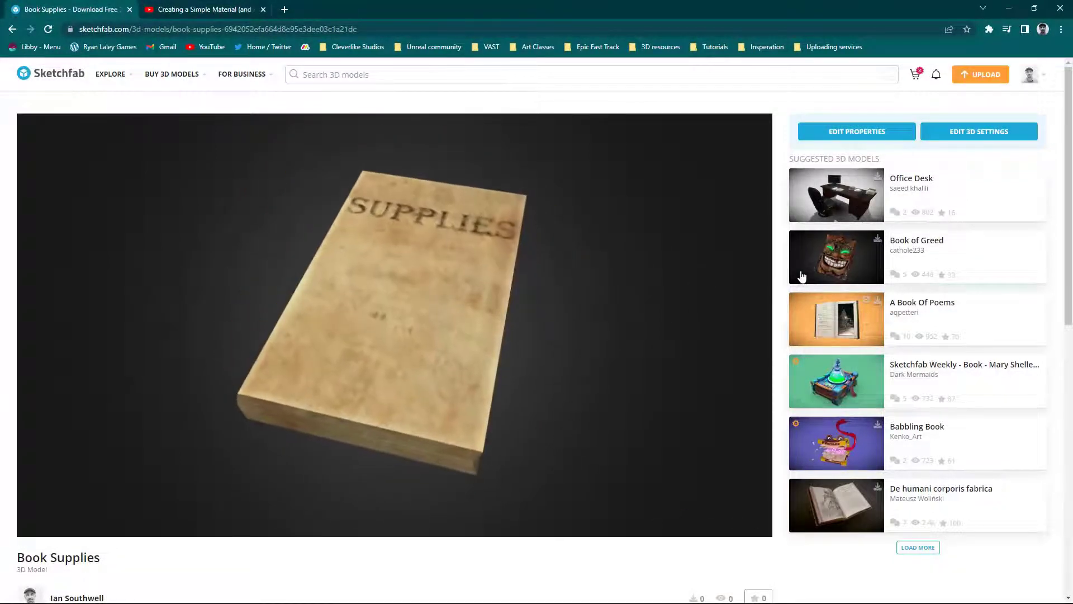
{"action": "scroll", "coordinate": [782, 296], "scroll_direction": "down", "scroll_amount": 4}
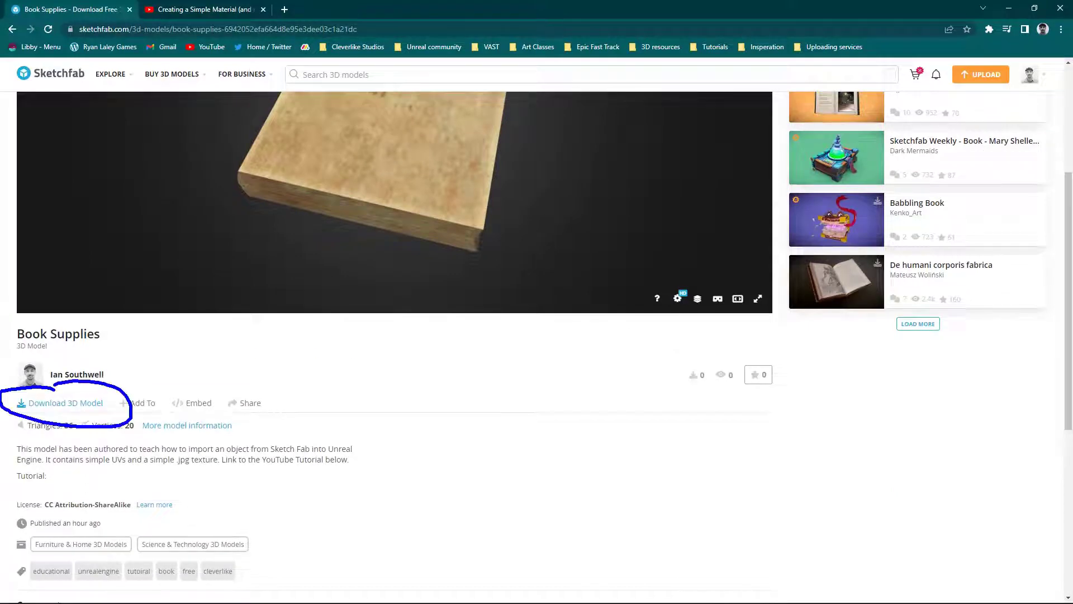
{"action": "left_click", "coordinate": [87, 403]}
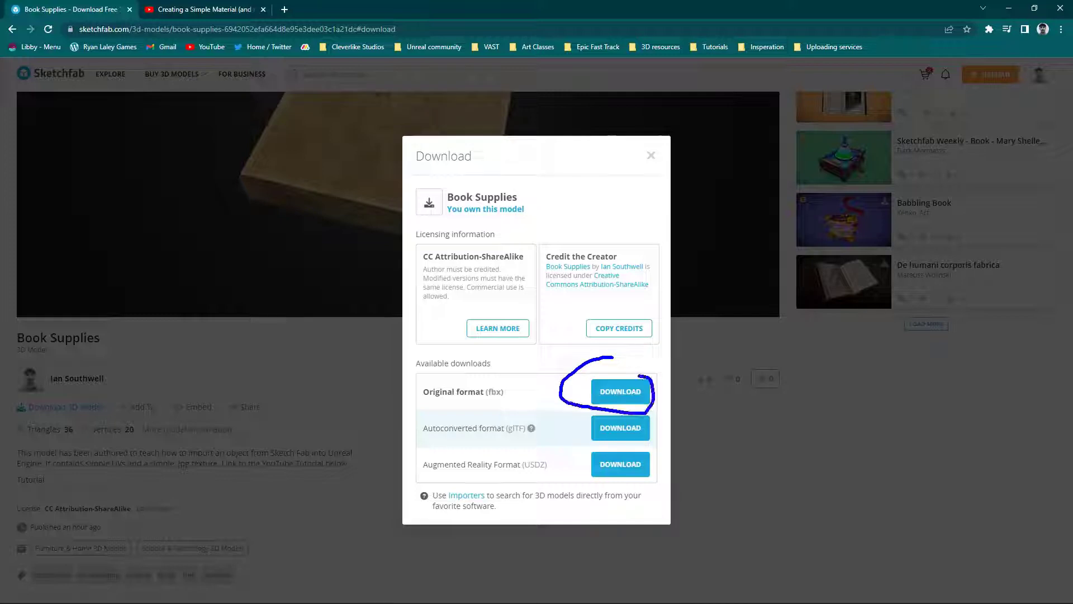
{"action": "left_click", "coordinate": [635, 399]}
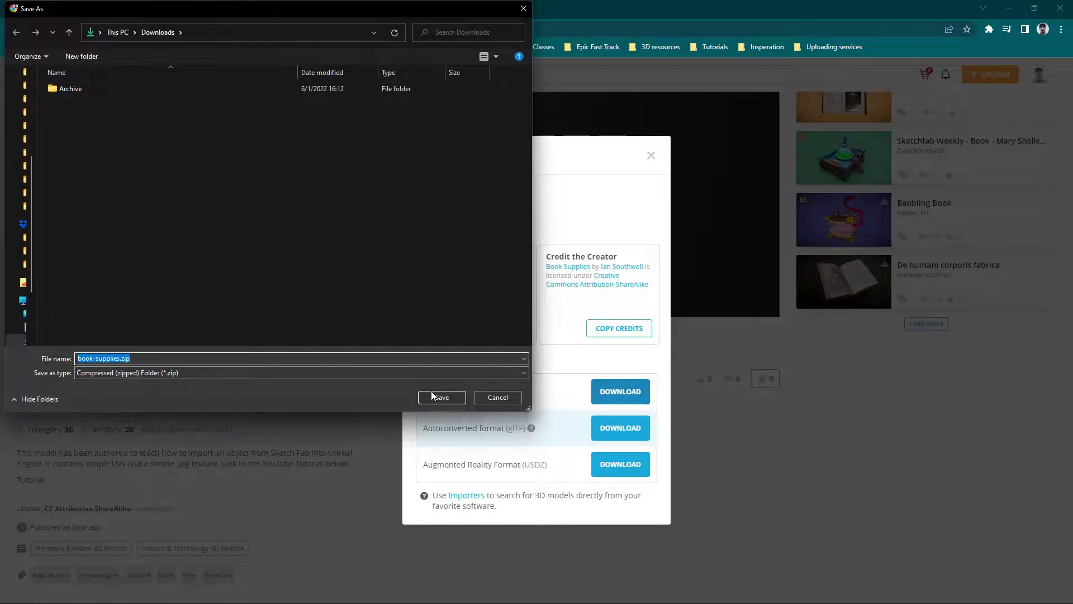
{"action": "left_click", "coordinate": [441, 396]}
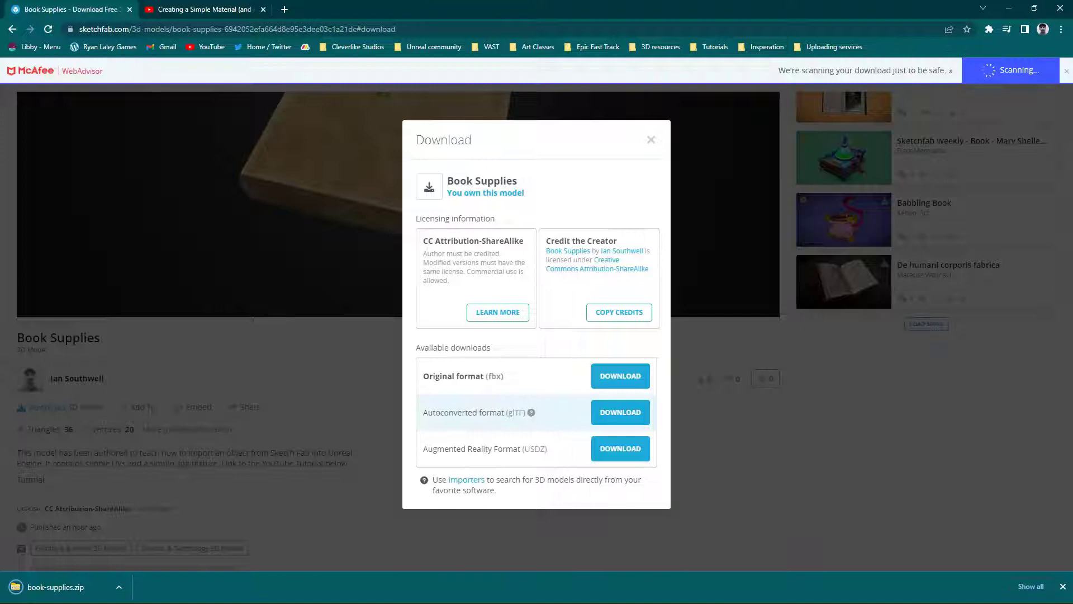
Step: Extract book-supplies.zip in the Downloads folder to the default book-supplies destination
{"action": "left_click_drag", "start_coordinate": [1072, 265], "coordinate": [433, 142]}
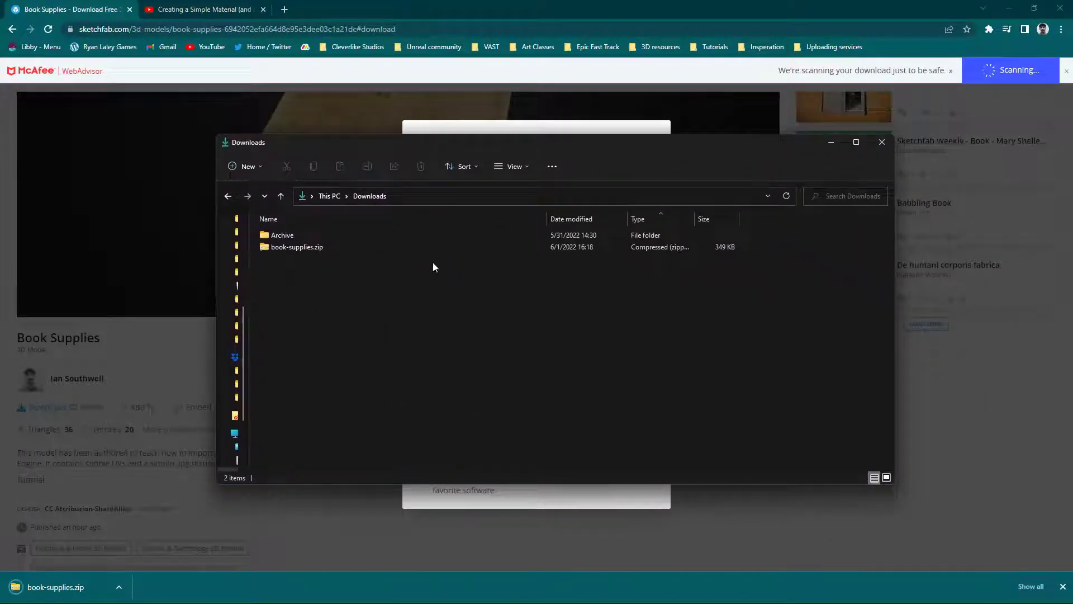
{"action": "right_click", "coordinate": [311, 250]}
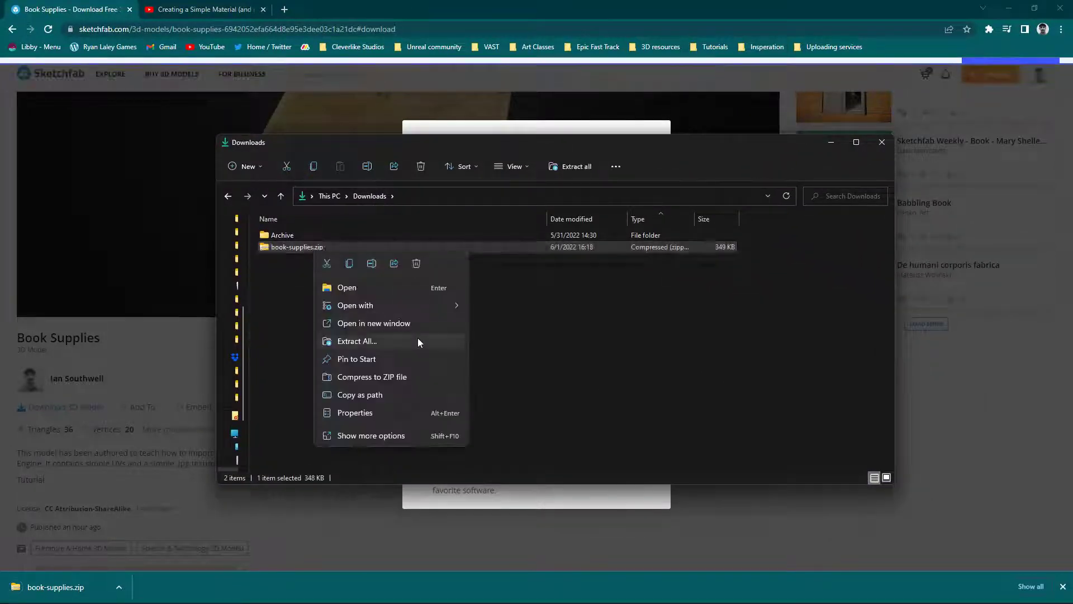
{"action": "left_click", "coordinate": [418, 341]}
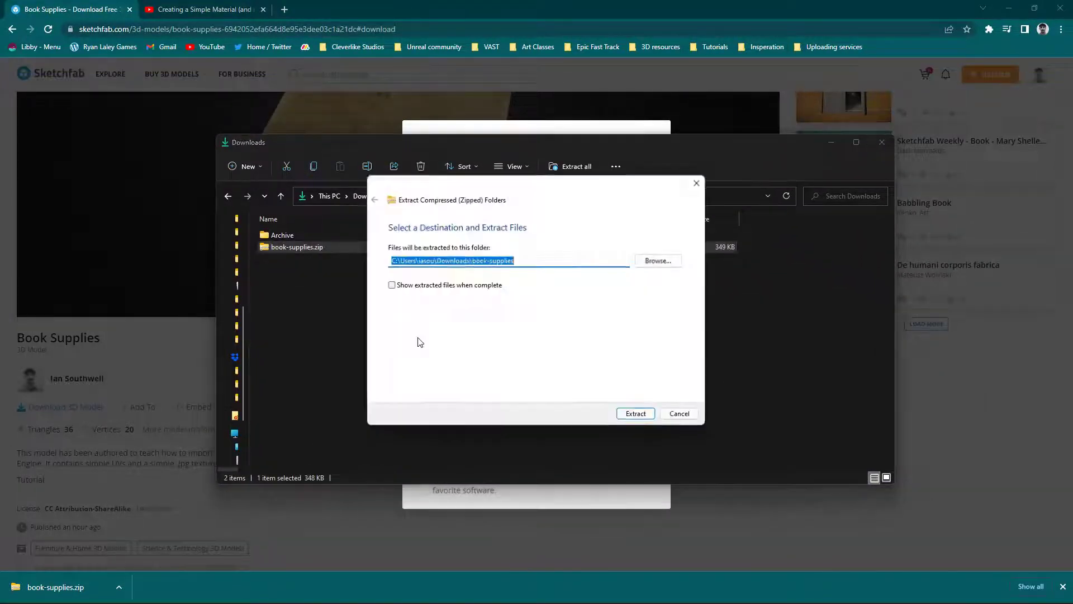
{"action": "left_click", "coordinate": [646, 415]}
{"action": "left_click", "coordinate": [446, 347]}
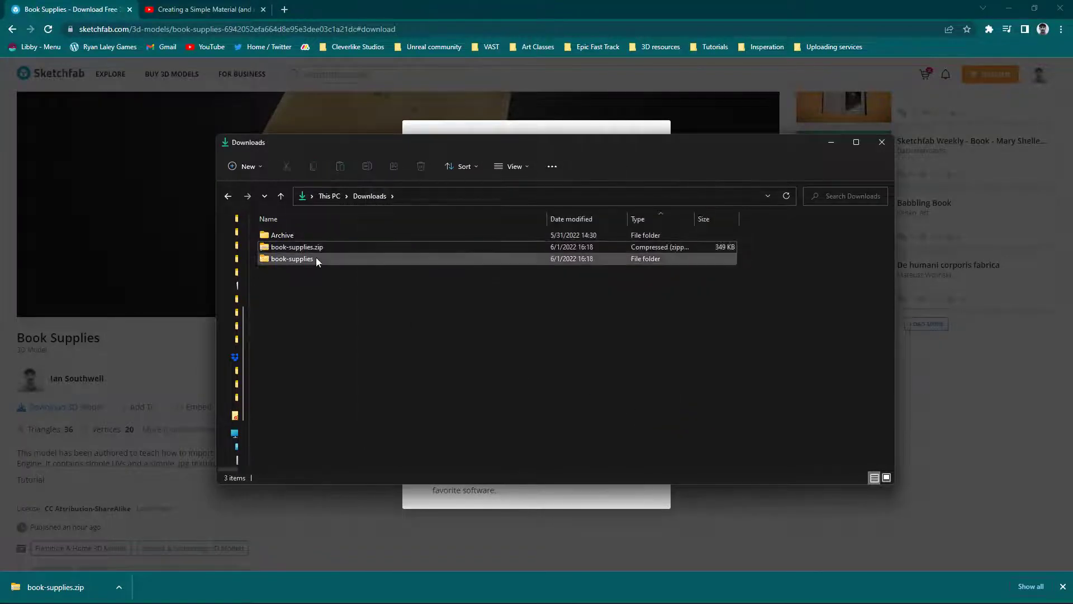
Step: Examine the contents of the source and textures folders inside the extracted book-supplies folder
{"action": "double_click", "coordinate": [316, 257]}
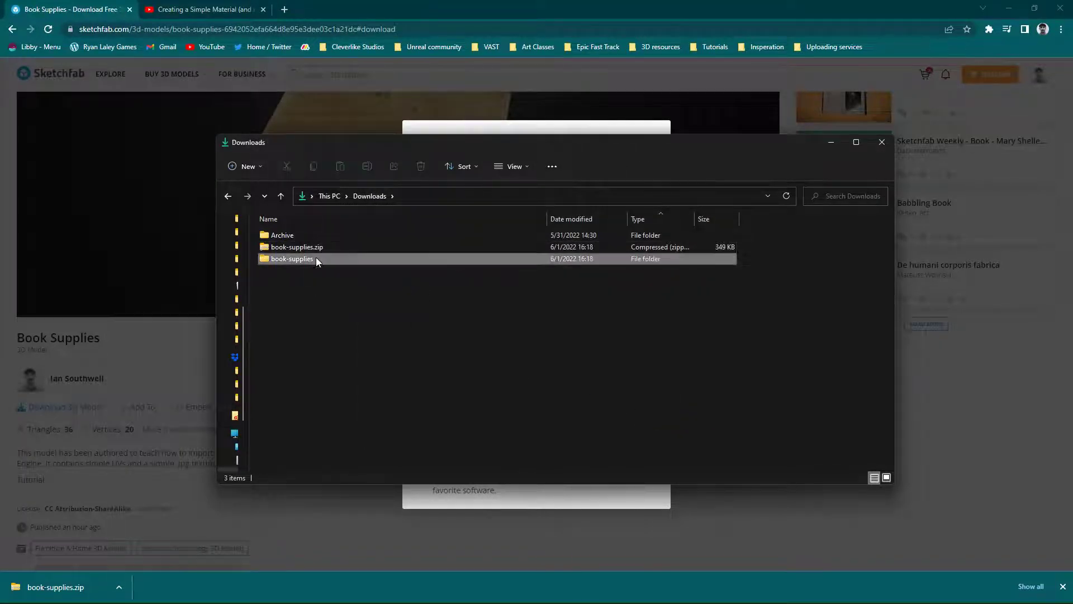
{"action": "left_click", "coordinate": [303, 234]}
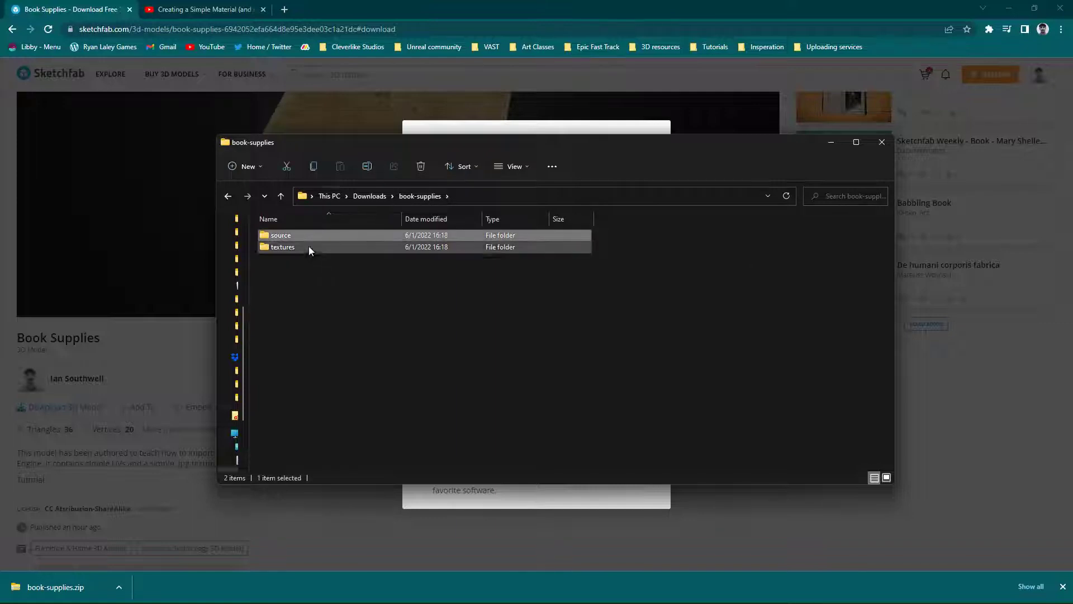
{"action": "left_click", "coordinate": [313, 247]}
{"action": "double_click", "coordinate": [316, 237]}
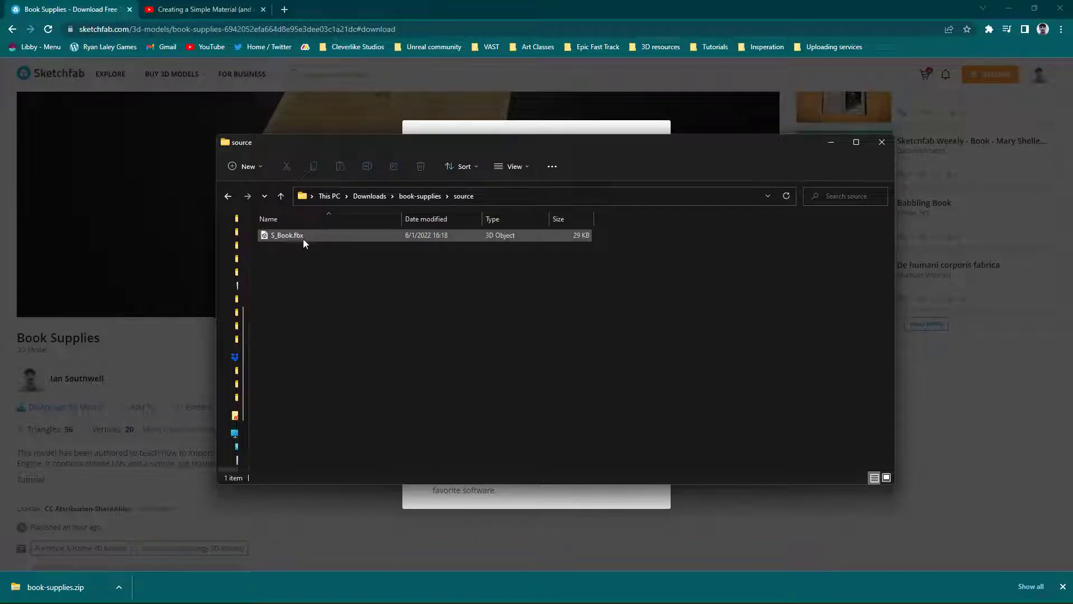
{"action": "left_click", "coordinate": [420, 196]}
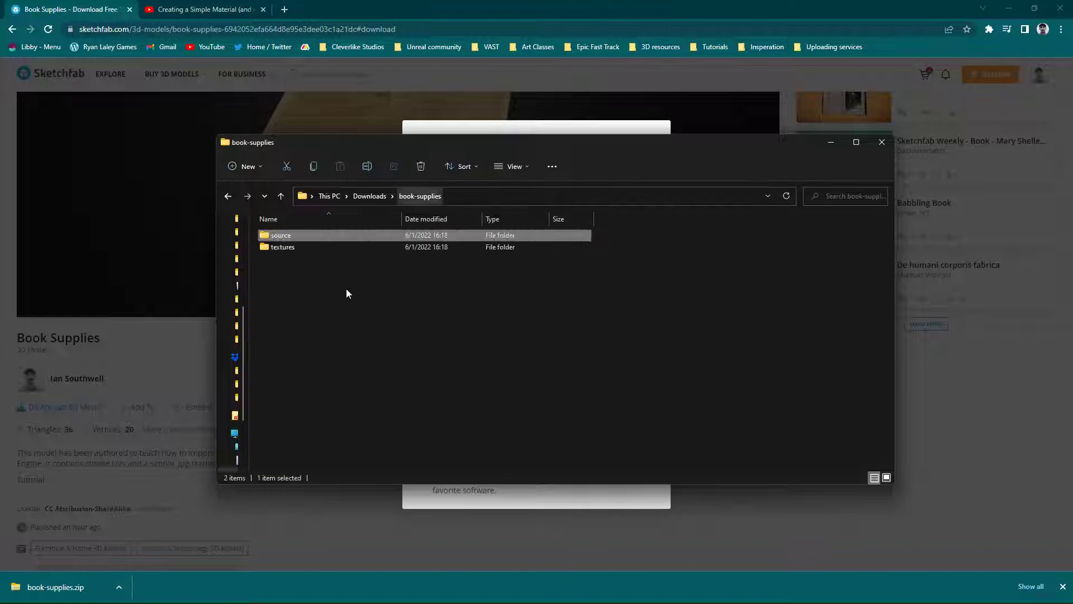
{"action": "left_click", "coordinate": [286, 247]}
{"action": "double_click", "coordinate": [286, 248]}
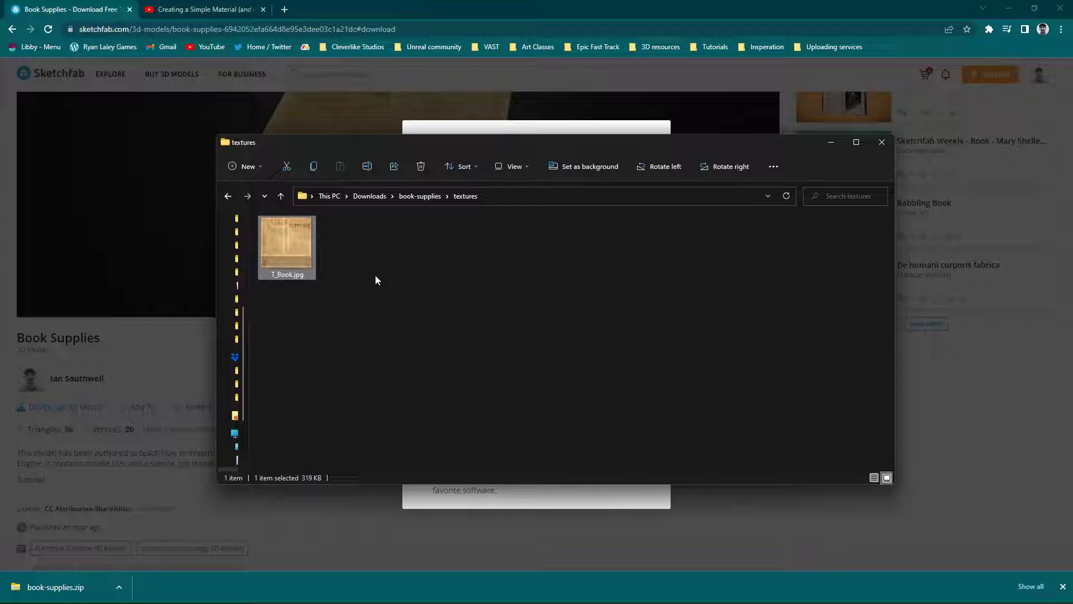
Step: View the YouTube tutorial page on creating a simple material with textures, and return to the model page
{"action": "left_click", "coordinate": [193, 10]}
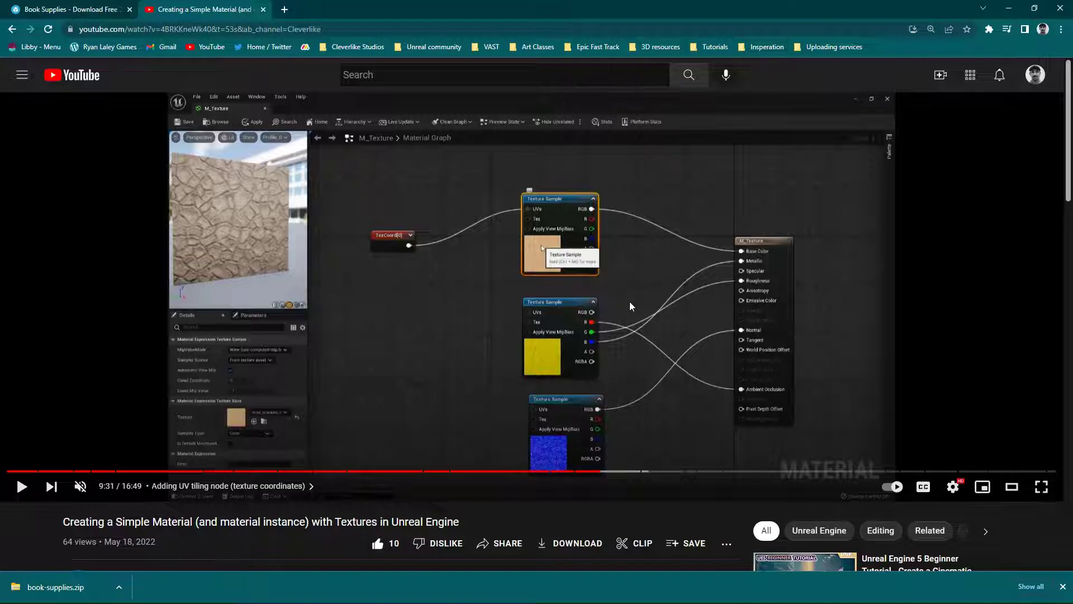
{"action": "left_click", "coordinate": [63, 7]}
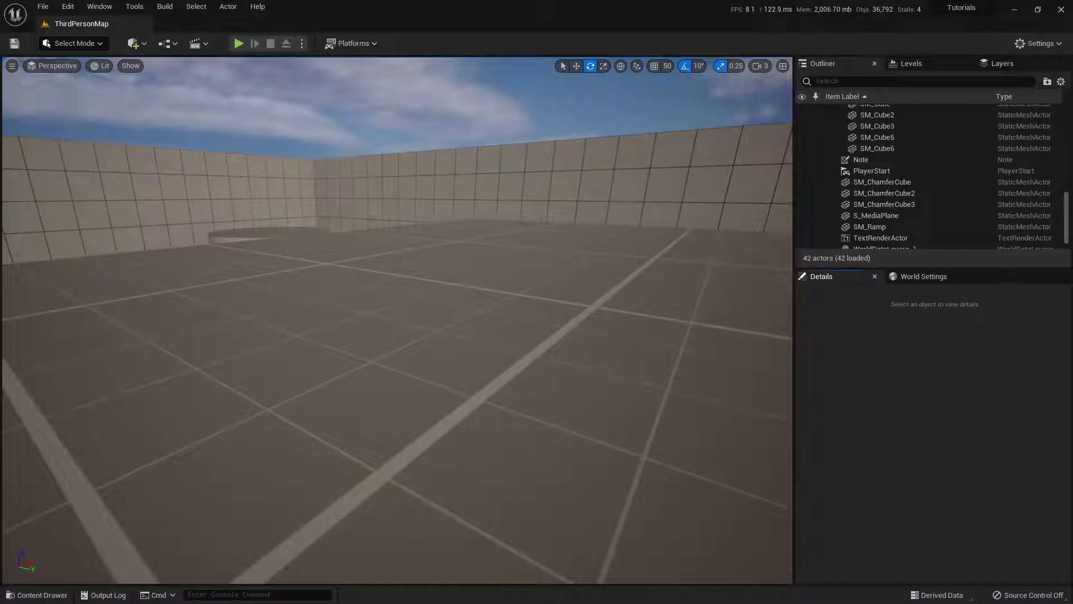
Step: In Unreal Editor, create a folder named Book inside StaticMeshes and open it
{"action": "left_click_drag", "start_coordinate": [1072, 218], "coordinate": [761, 212]}
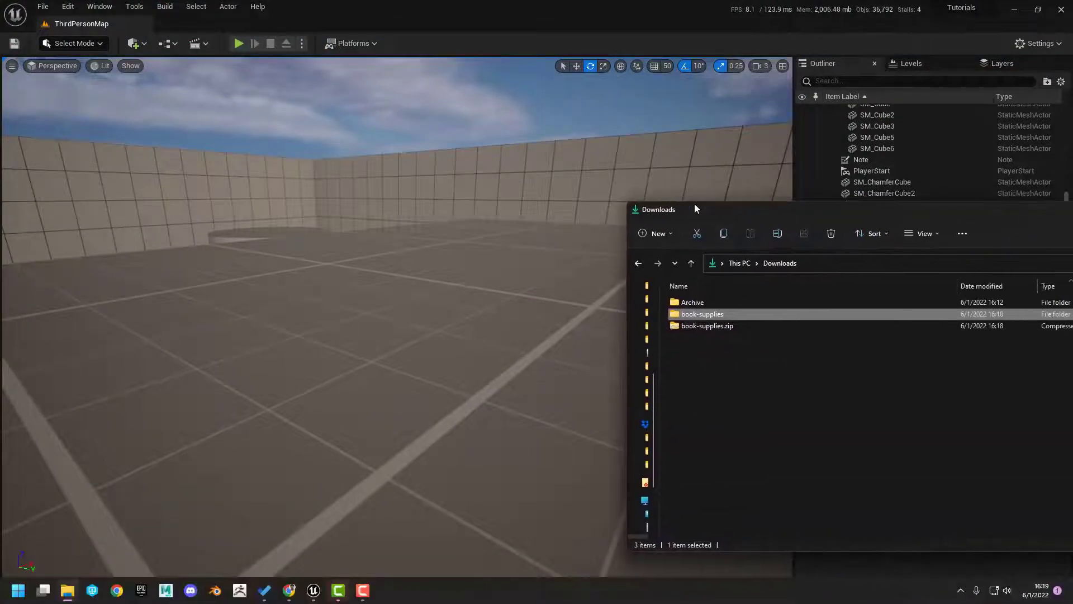
{"action": "left_click", "coordinate": [645, 1]}
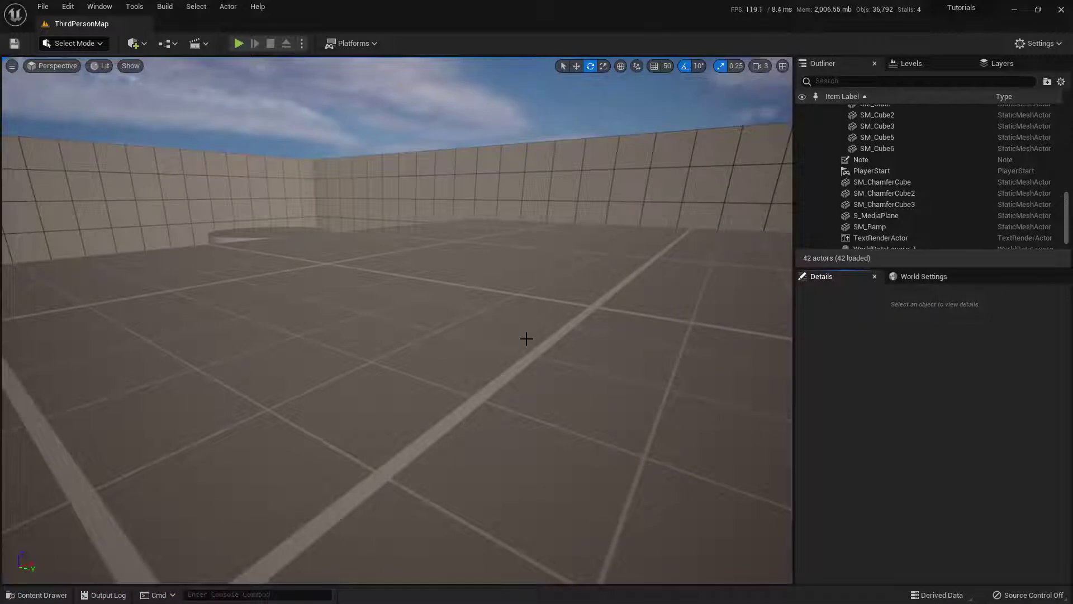
{"action": "key", "text": "ctrl+space"}
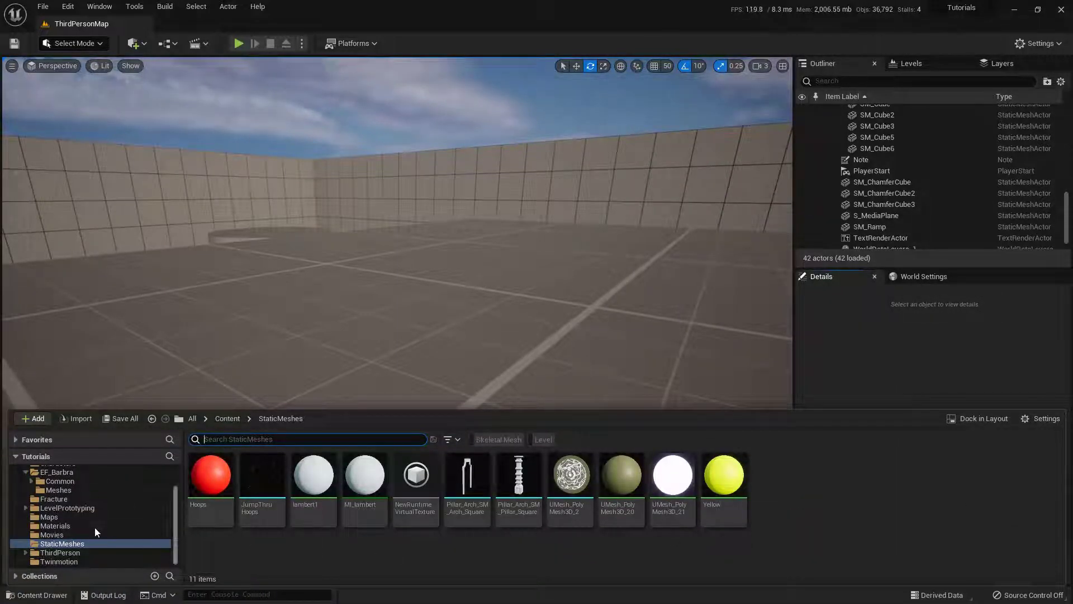
{"action": "left_click", "coordinate": [73, 545]}
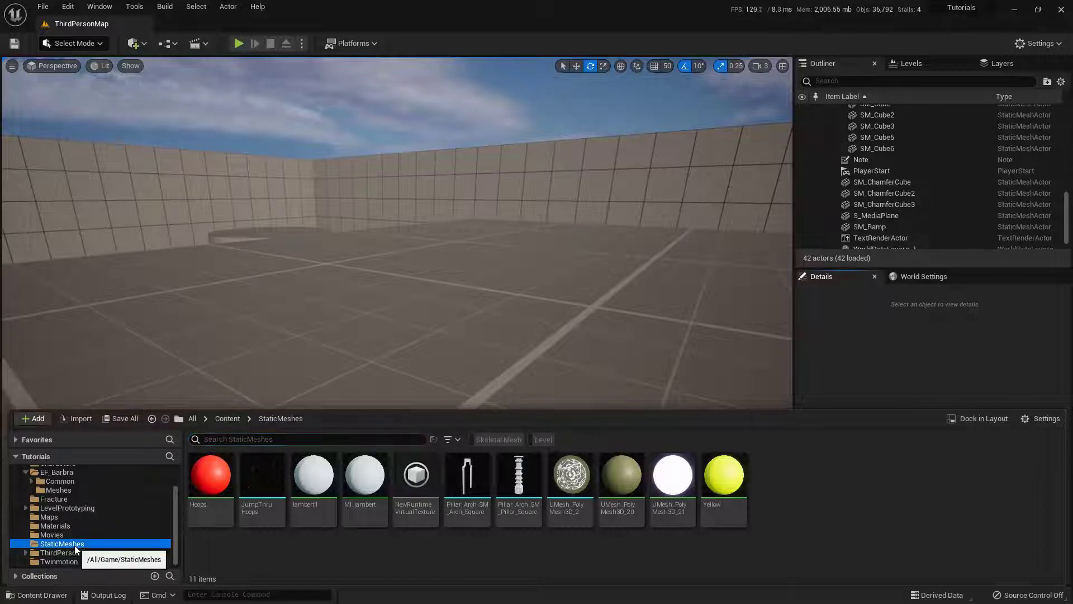
{"action": "right_click", "coordinate": [766, 478]}
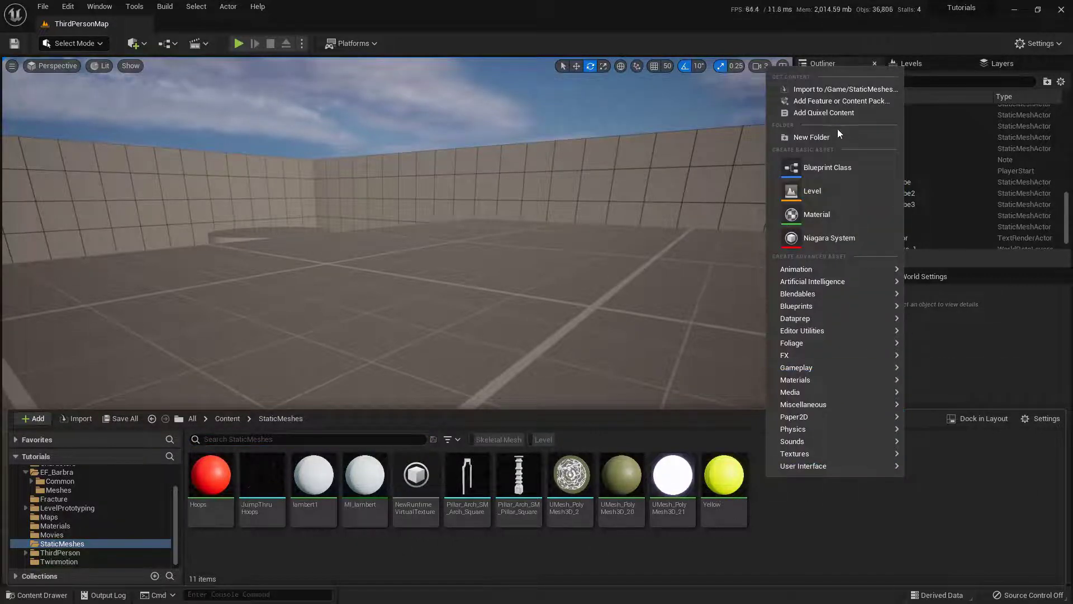
{"action": "left_click", "coordinate": [812, 137]}
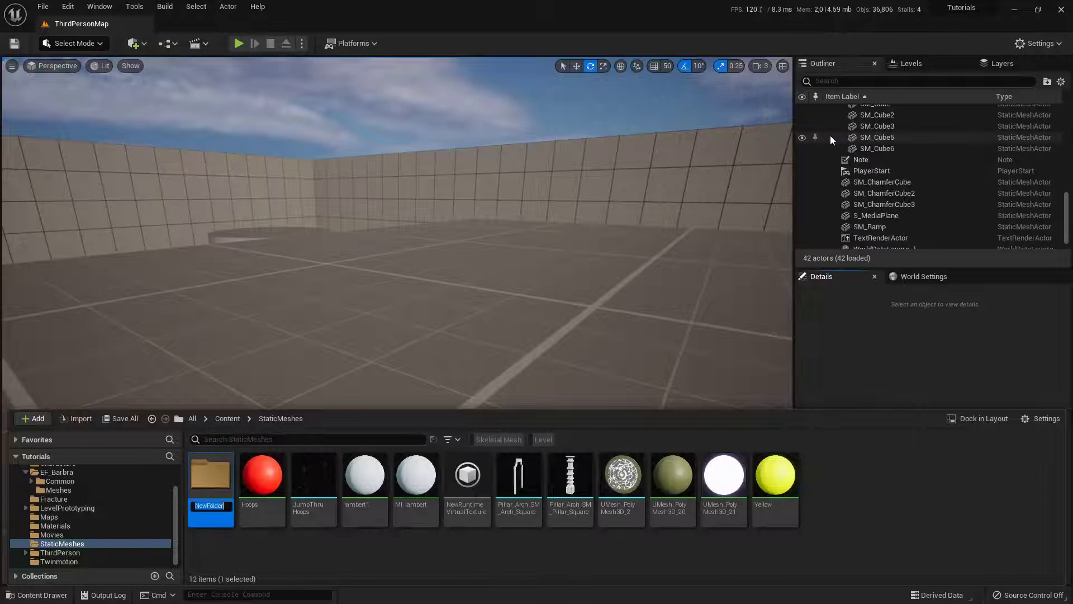
{"action": "type", "text": "Book"}
{"action": "key", "text": "Return"}
{"action": "double_click", "coordinate": [211, 477]}
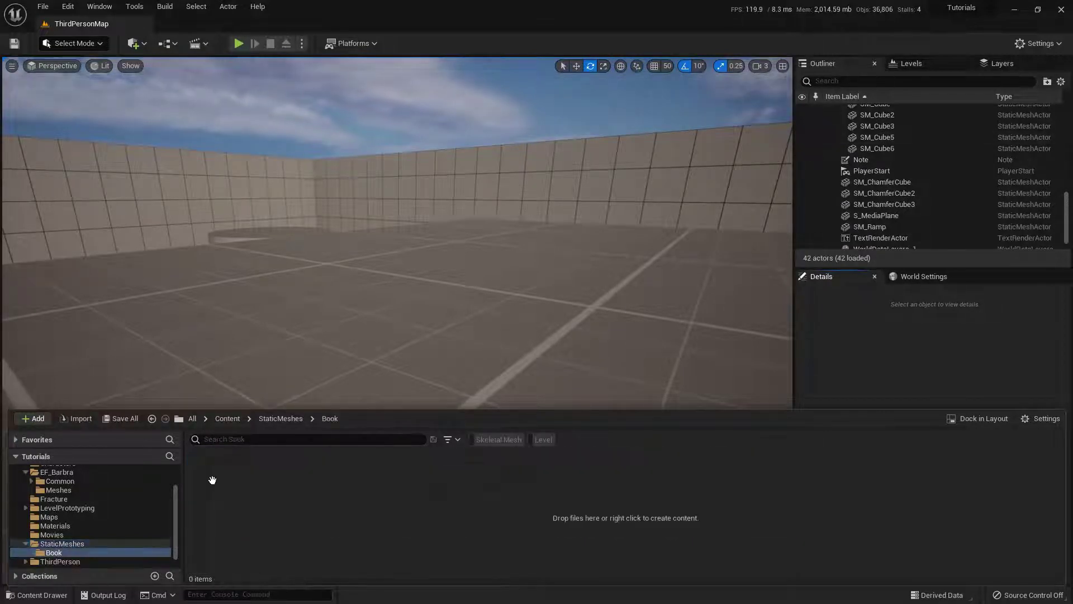
Step: Bring S_Book.fbx from the source folder of the downloaded book-supplies into the project's Book folder for import
{"action": "key", "text": "alt+Tab"}
{"action": "left_click", "coordinate": [781, 313]}
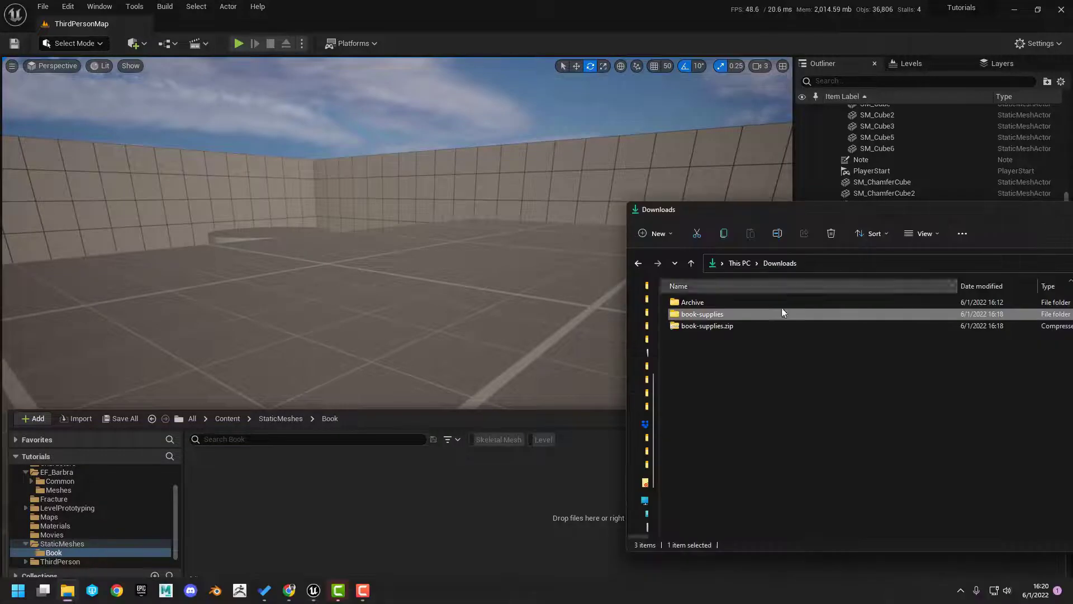
{"action": "double_click", "coordinate": [698, 315]}
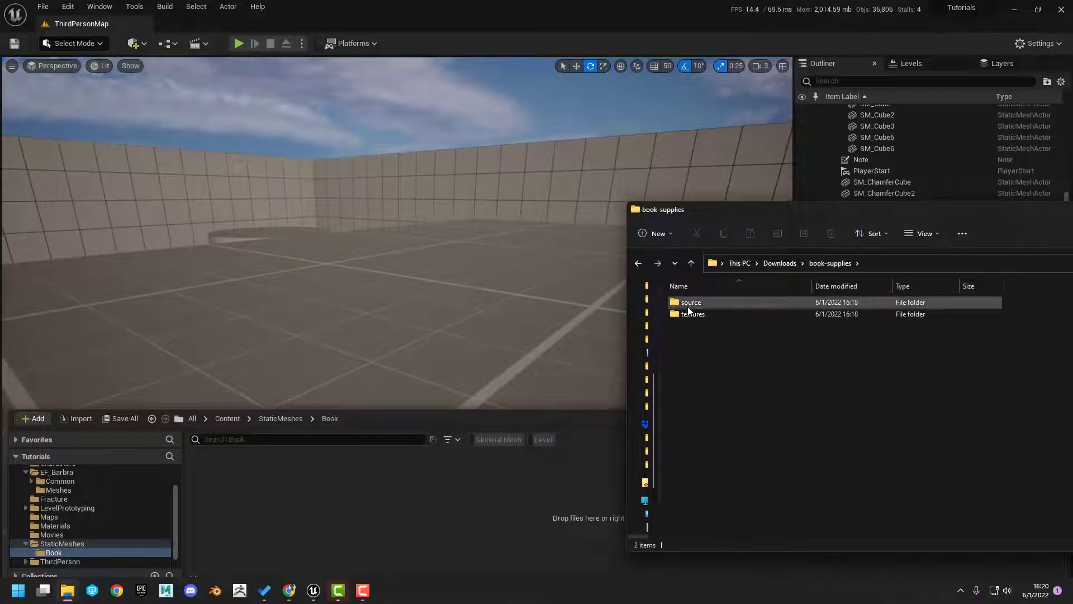
{"action": "double_click", "coordinate": [692, 306]}
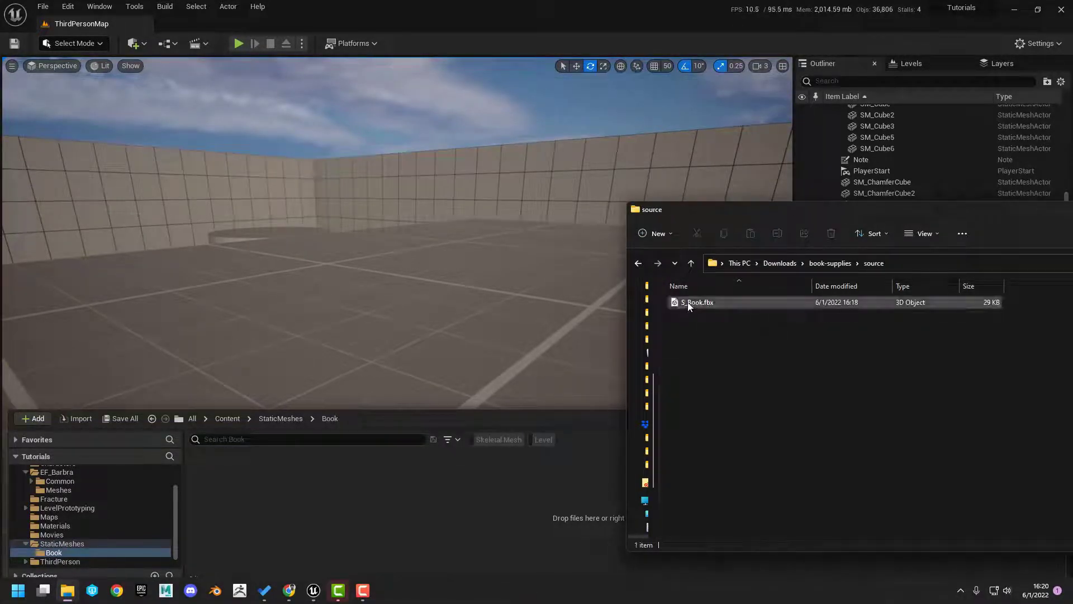
{"action": "left_click_drag", "start_coordinate": [693, 303], "coordinate": [367, 498]}
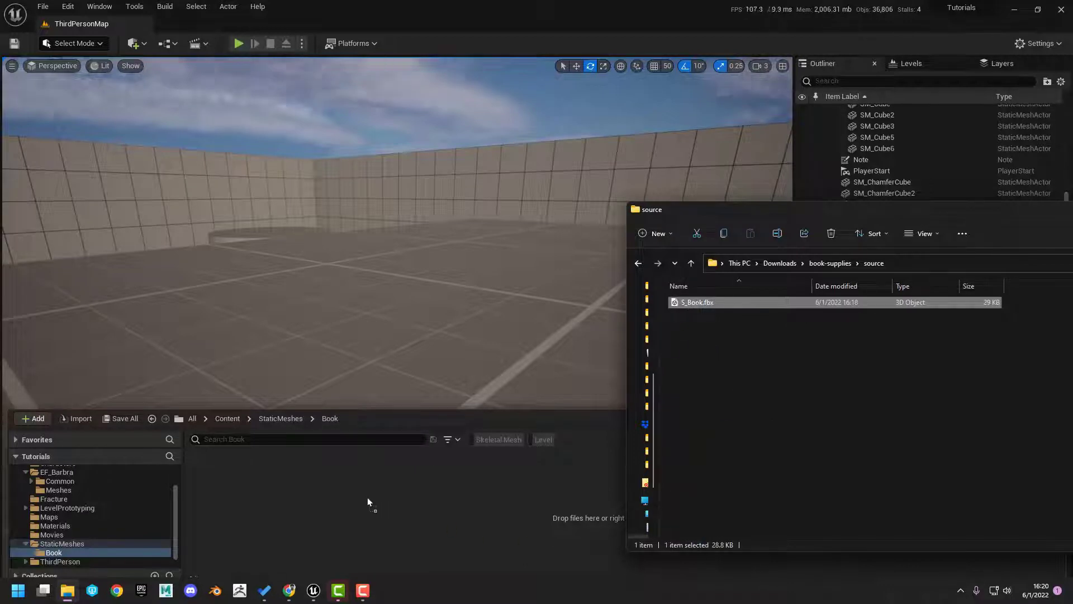
Step: Import the book mesh with default FBX options, material Search Location set to Do Not Search and Material Import Method on Create New Materials
{"action": "left_click_drag", "start_coordinate": [555, 111], "coordinate": [508, 93]}
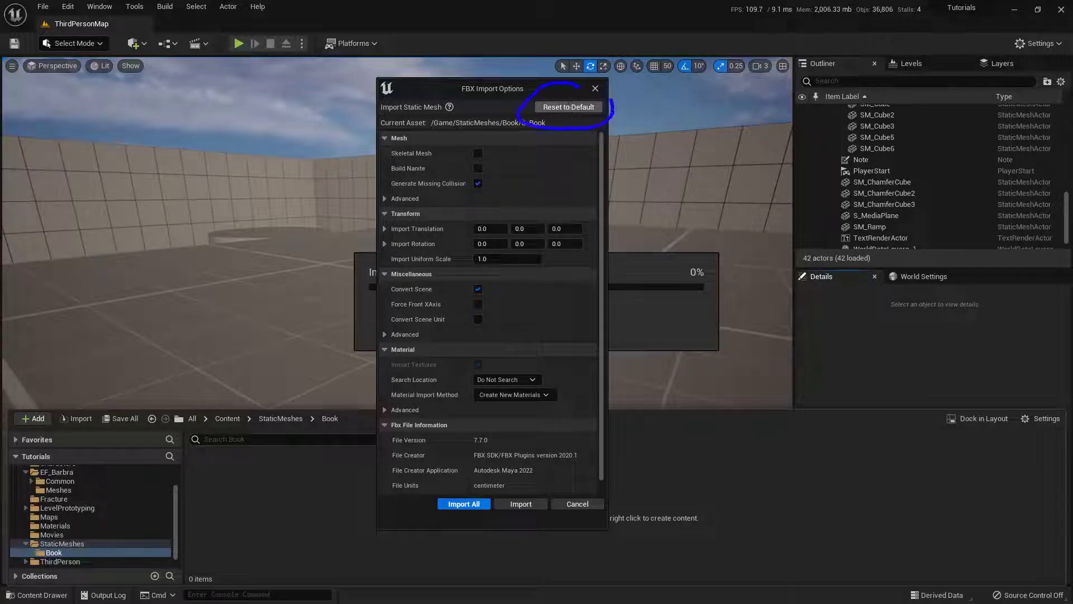
{"action": "left_click", "coordinate": [578, 109]}
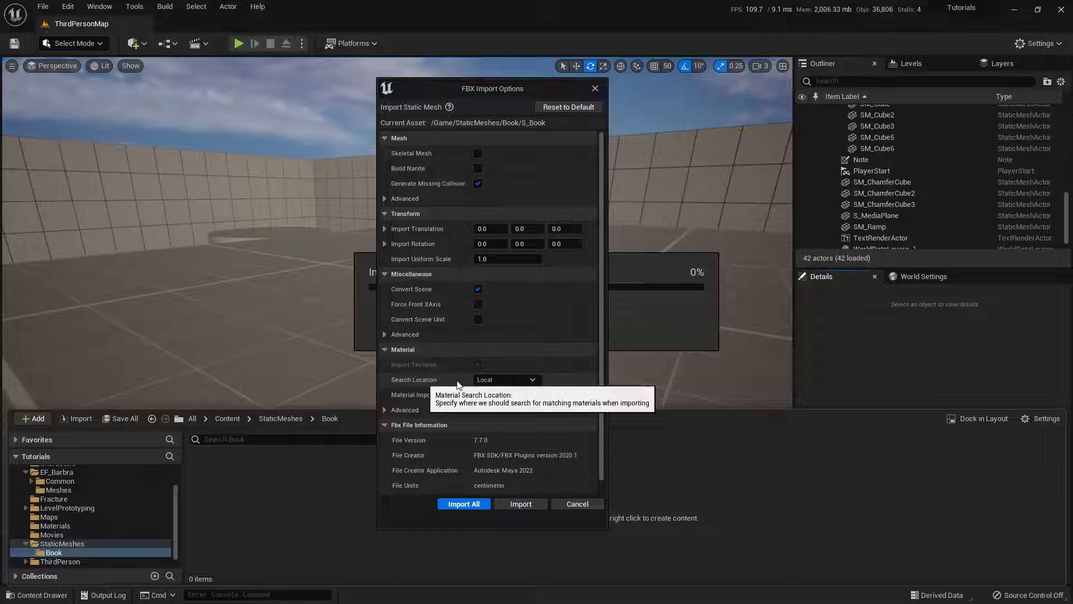
{"action": "left_click", "coordinate": [520, 383]}
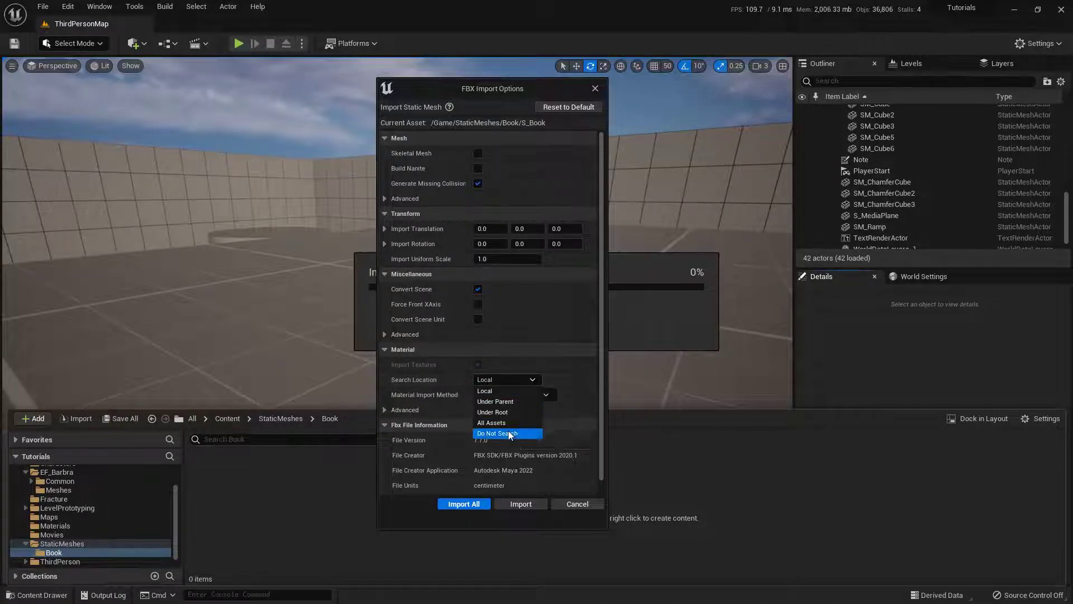
{"action": "left_click", "coordinate": [510, 428]}
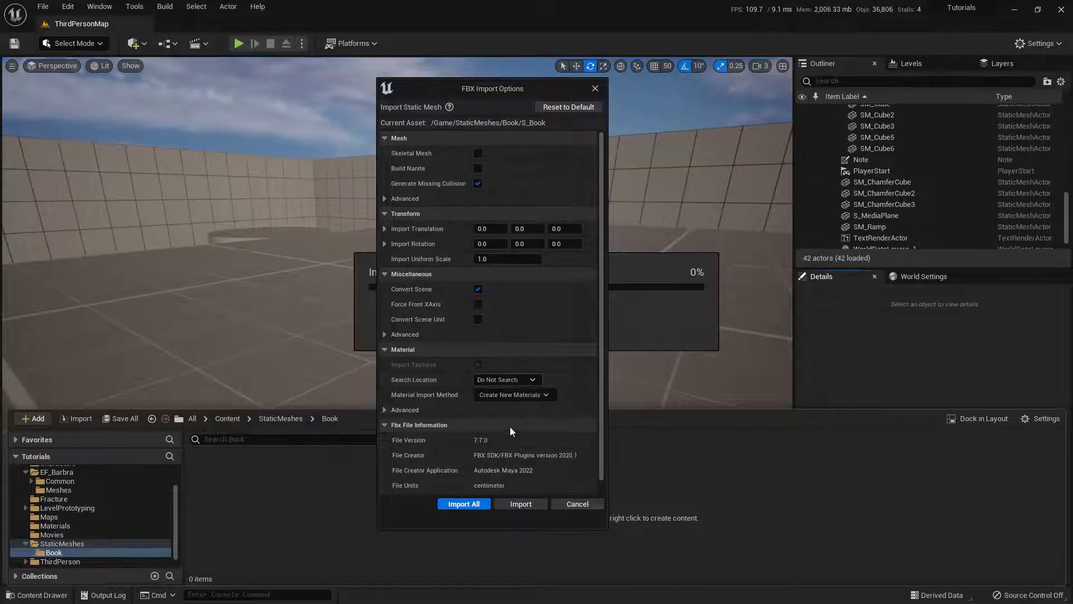
{"action": "left_click", "coordinate": [541, 394]}
{"action": "left_click", "coordinate": [541, 394]}
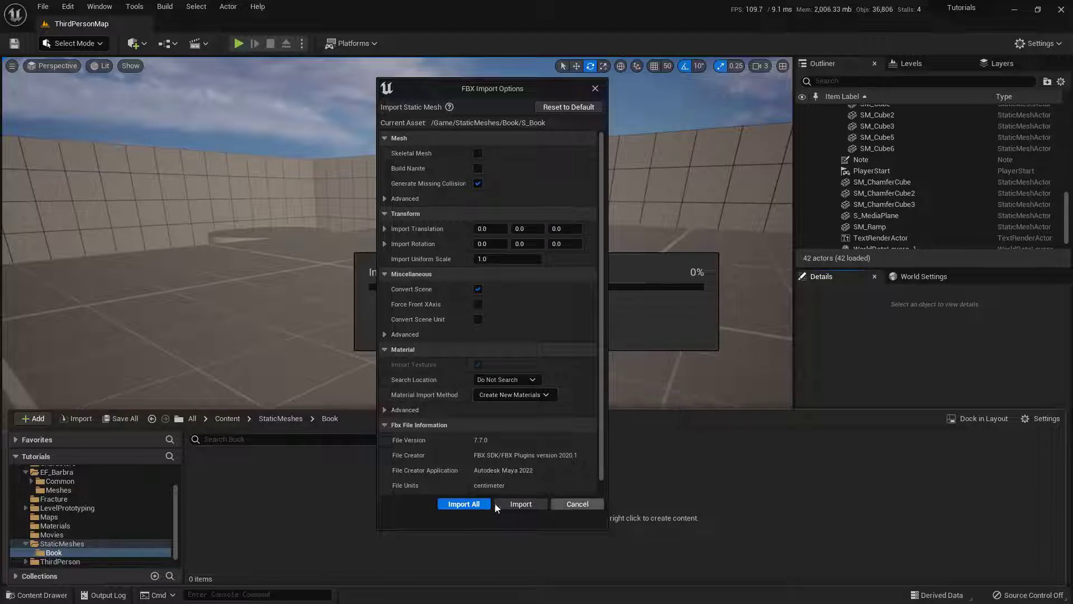
{"action": "left_click", "coordinate": [478, 502]}
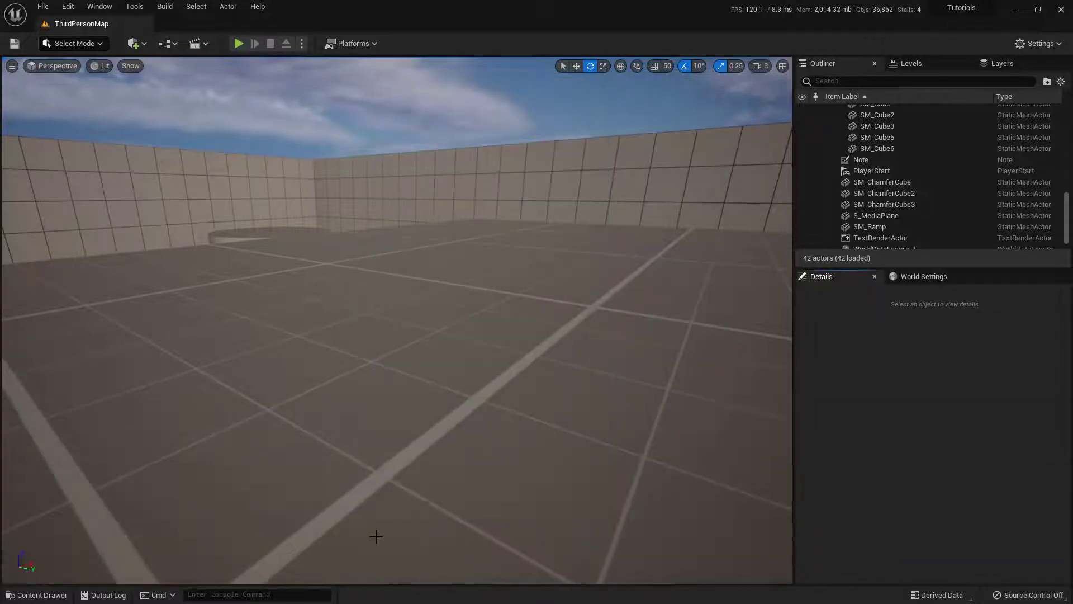
{"action": "left_click", "coordinate": [278, 479]}
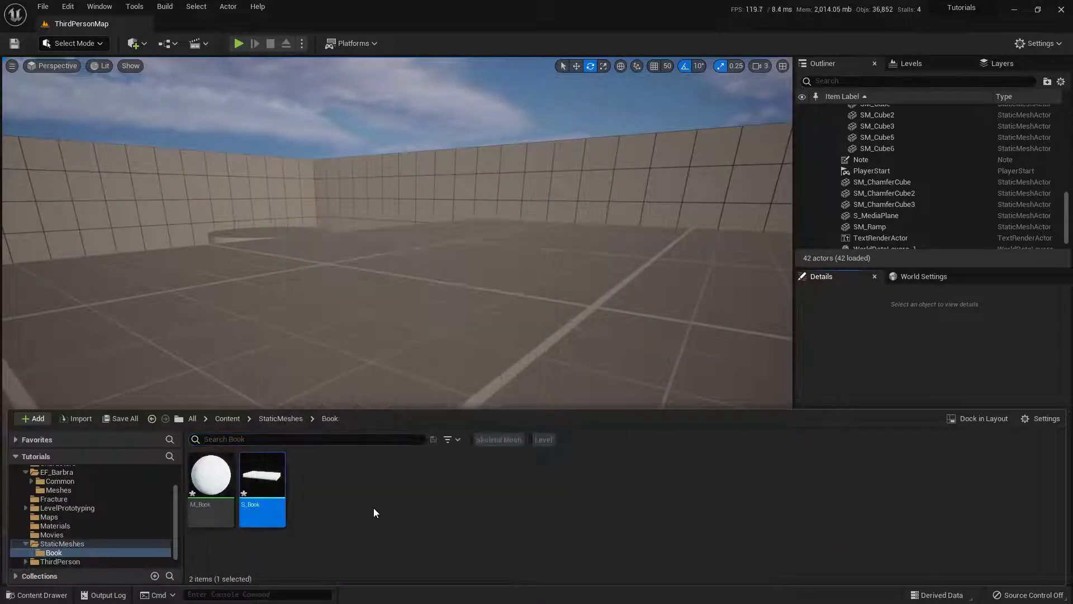
Step: Import T_Book.jpg from the textures folder of the downloaded book-supplies into the project's Book folder
{"action": "left_click", "coordinate": [227, 506]}
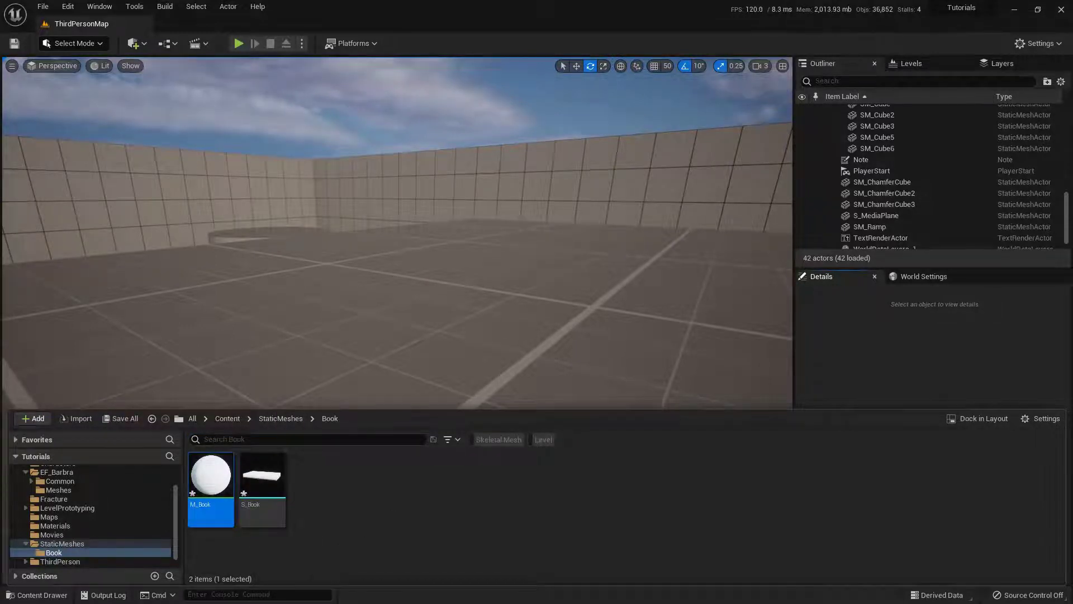
{"action": "key", "text": "alt+Tab"}
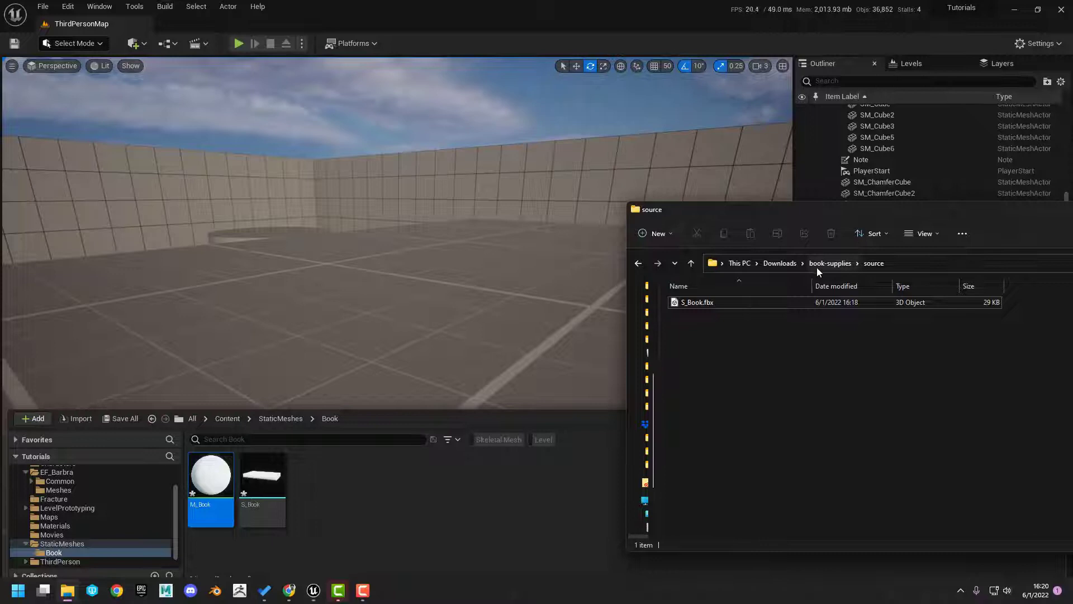
{"action": "left_click", "coordinate": [823, 265]}
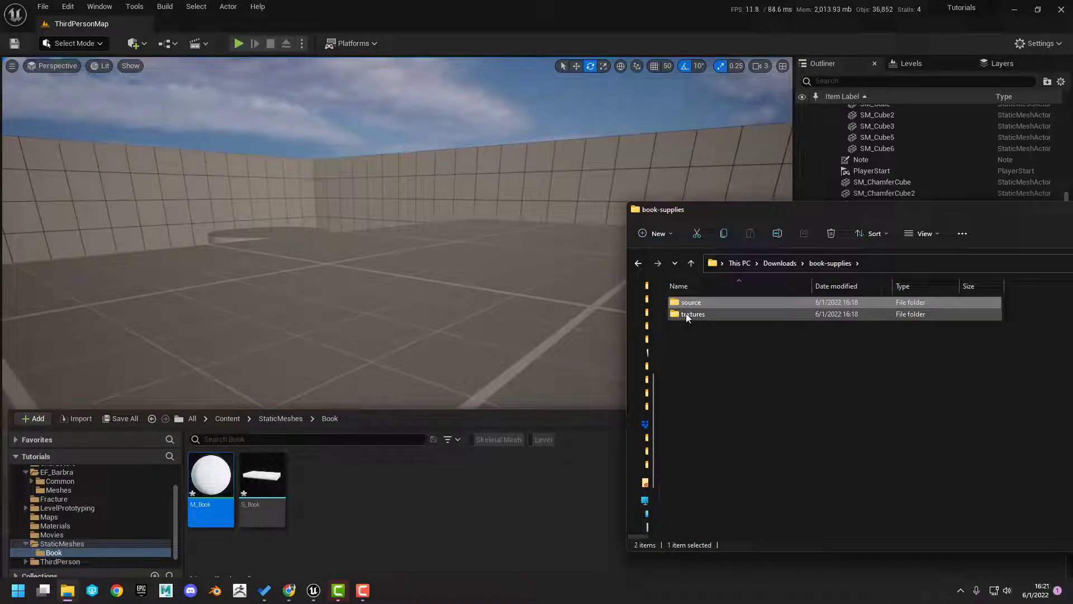
{"action": "left_click", "coordinate": [688, 316]}
{"action": "double_click", "coordinate": [687, 316]}
{"action": "left_click_drag", "start_coordinate": [702, 304], "coordinate": [384, 483]}
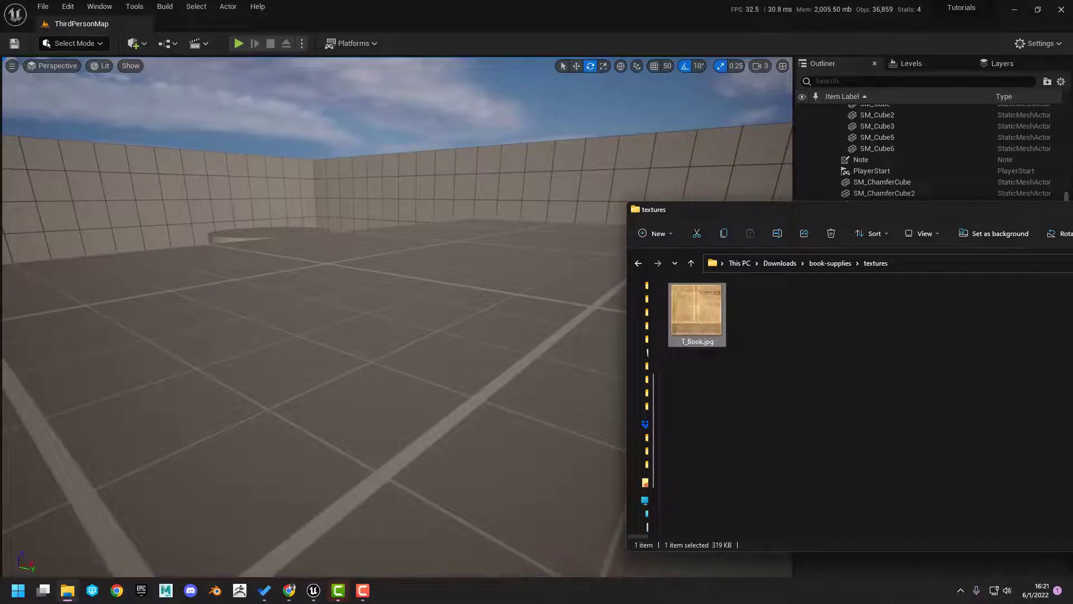
{"action": "left_click", "coordinate": [503, 415]}
{"action": "key", "text": "ctrl+space"}
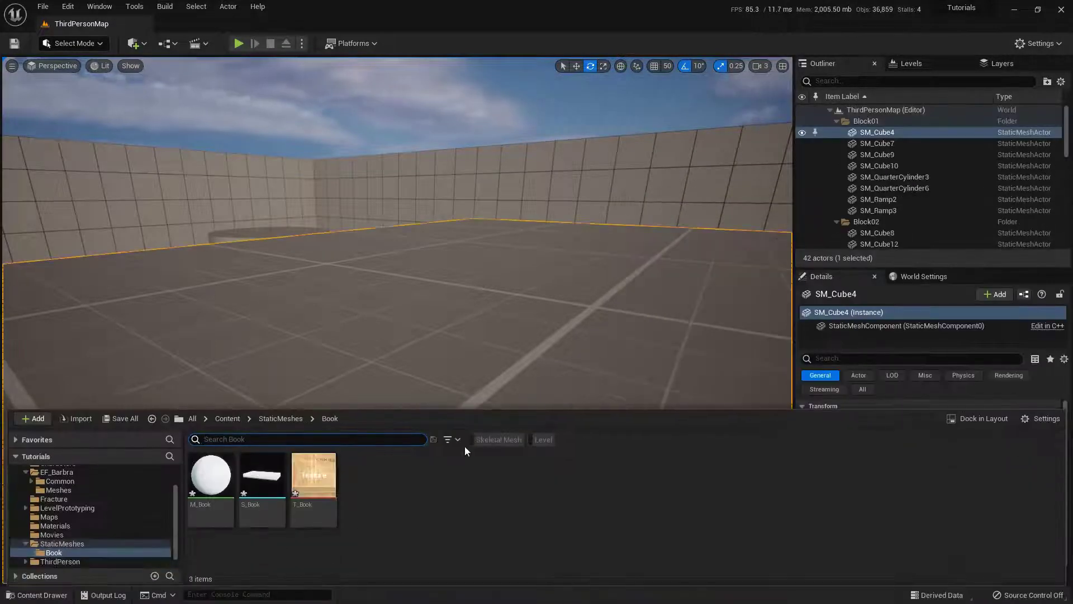
{"action": "mouse_move", "coordinate": [244, 494]}
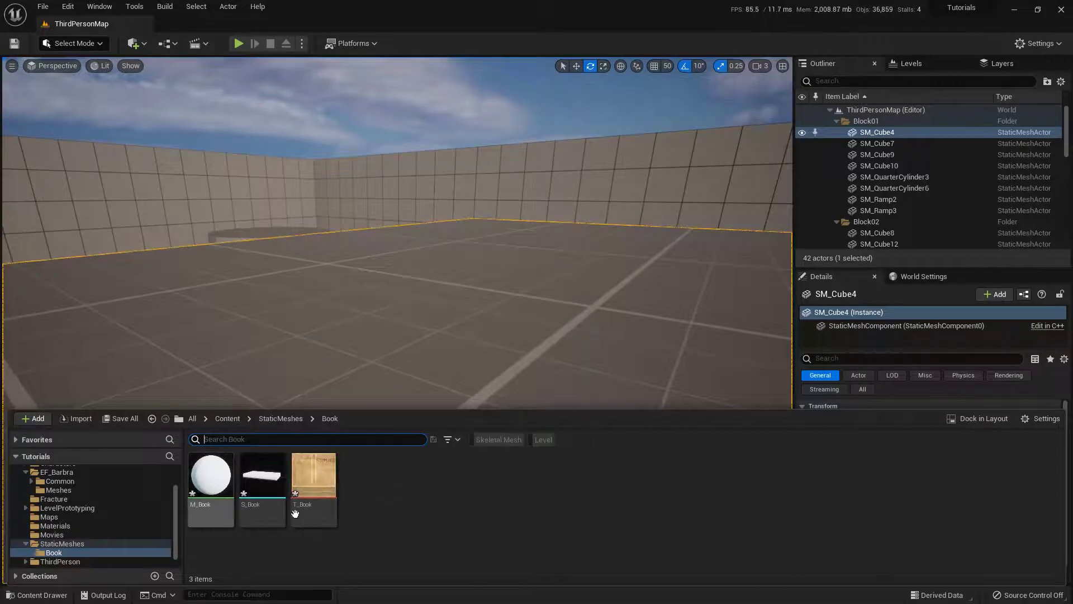
{"action": "right_click", "coordinate": [377, 492]}
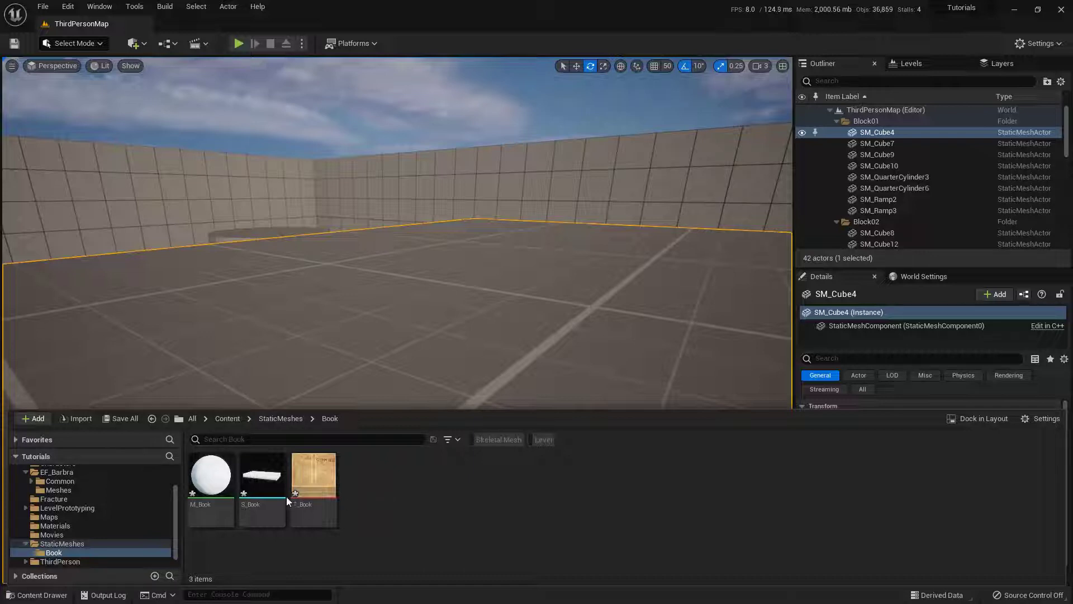
Step: Place two instances of the S_Book mesh next to each other on the level's floor
{"action": "left_click", "coordinate": [268, 484]}
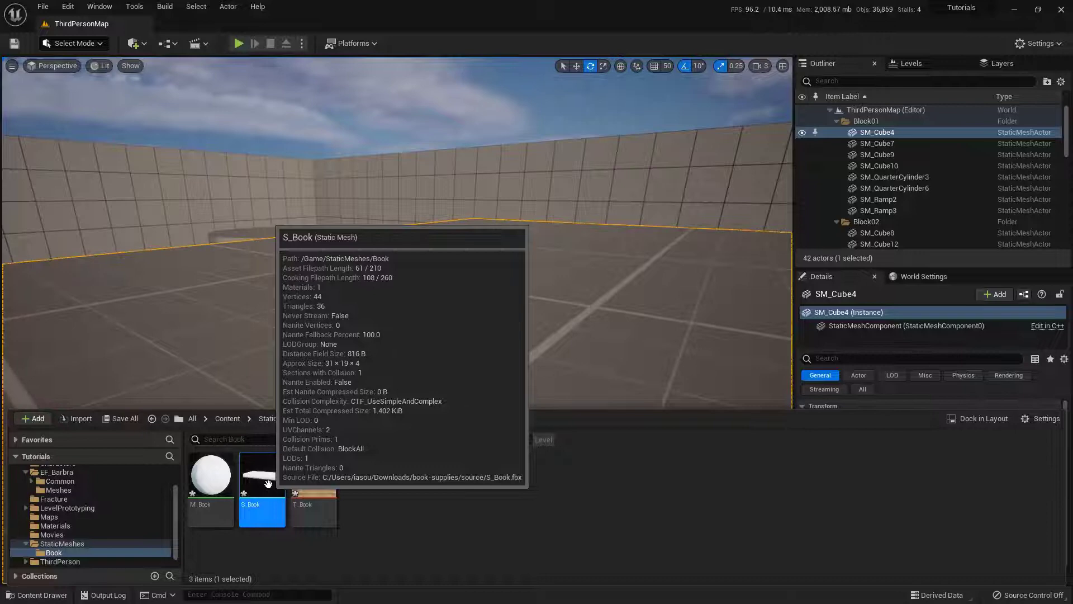
{"action": "left_click_drag", "start_coordinate": [268, 483], "coordinate": [362, 363]}
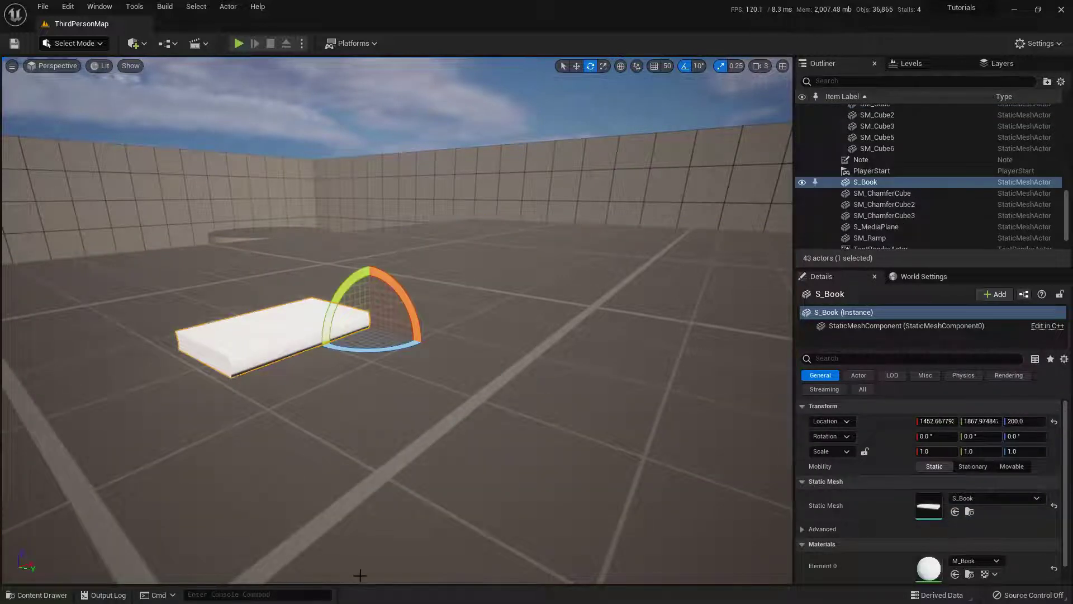
{"action": "key", "text": "ctrl+space"}
{"action": "left_click_drag", "start_coordinate": [267, 484], "coordinate": [540, 321]}
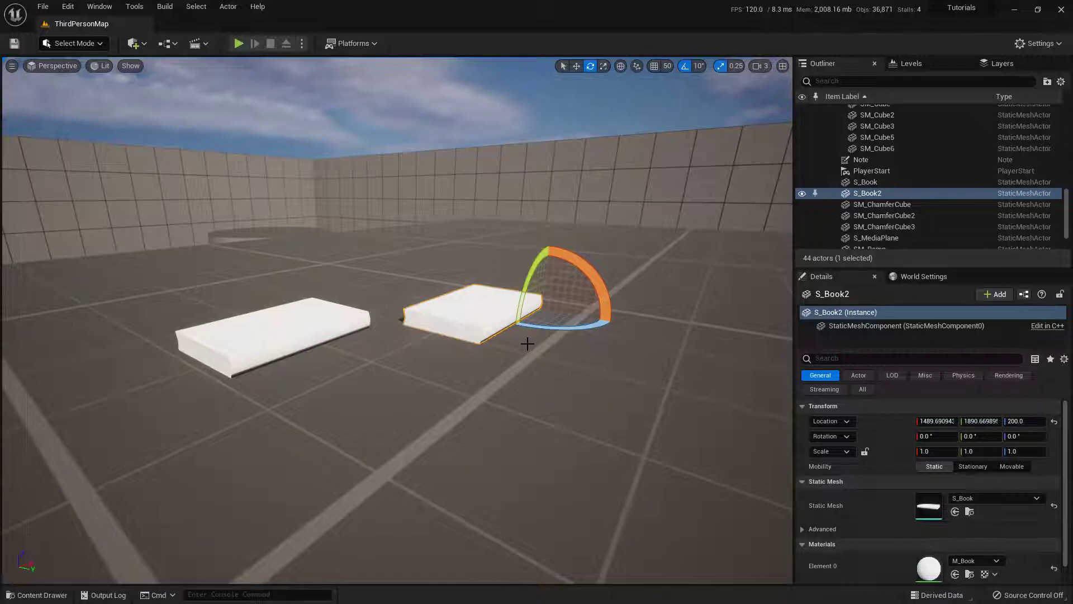
Step: Open the S_Book asset in the static mesh editor and examine the M_Book material assigned to its Element 0 slot
{"action": "key", "text": "ctrl+space"}
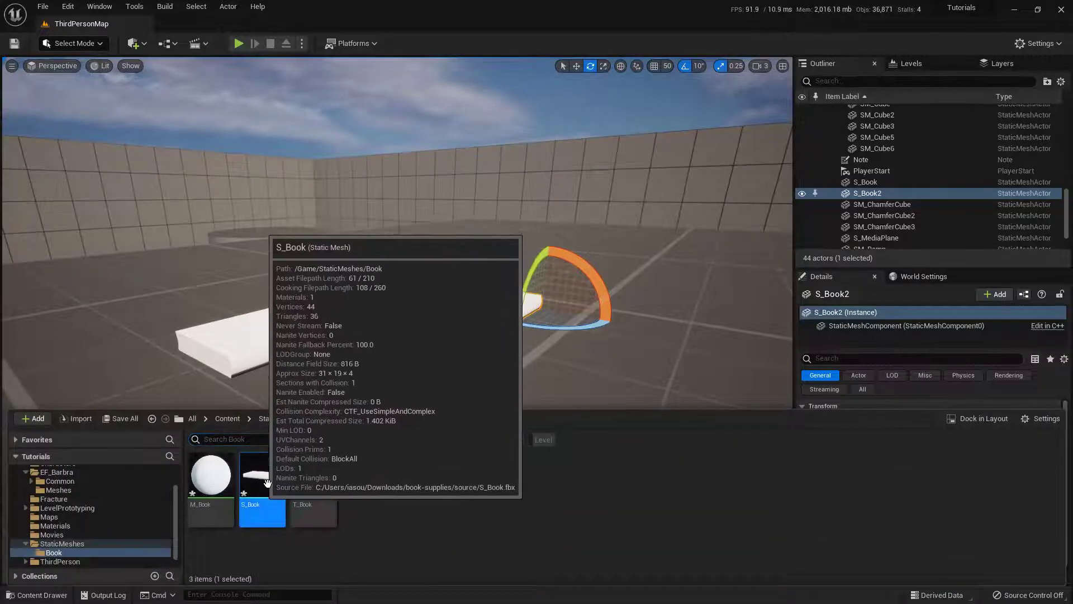
{"action": "mouse_move", "coordinate": [275, 451]}
{"action": "left_mouse_down"}
{"action": "mouse_move", "coordinate": [223, 495]}
{"action": "mouse_move", "coordinate": [276, 449]}
{"action": "left_mouse_up"}
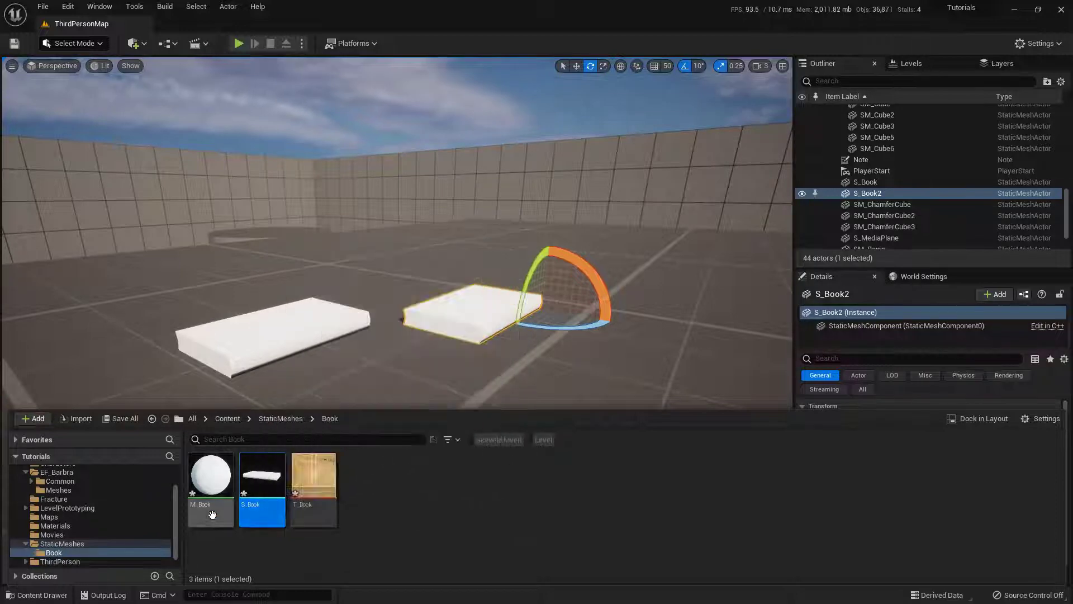
{"action": "double_click", "coordinate": [261, 481]}
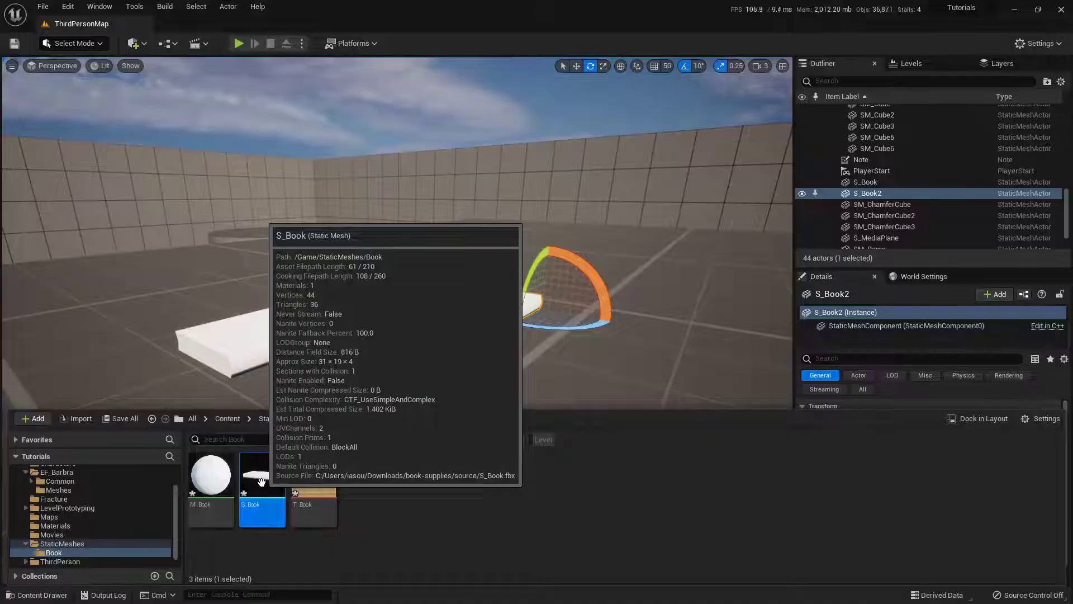
{"action": "left_click_drag", "start_coordinate": [455, 326], "coordinate": [423, 324], "text": "alt"}
{"action": "right_click_drag", "start_coordinate": [423, 324], "coordinate": [475, 324], "text": "alt"}
{"action": "left_click_drag", "start_coordinate": [587, 391], "coordinate": [424, 331]}
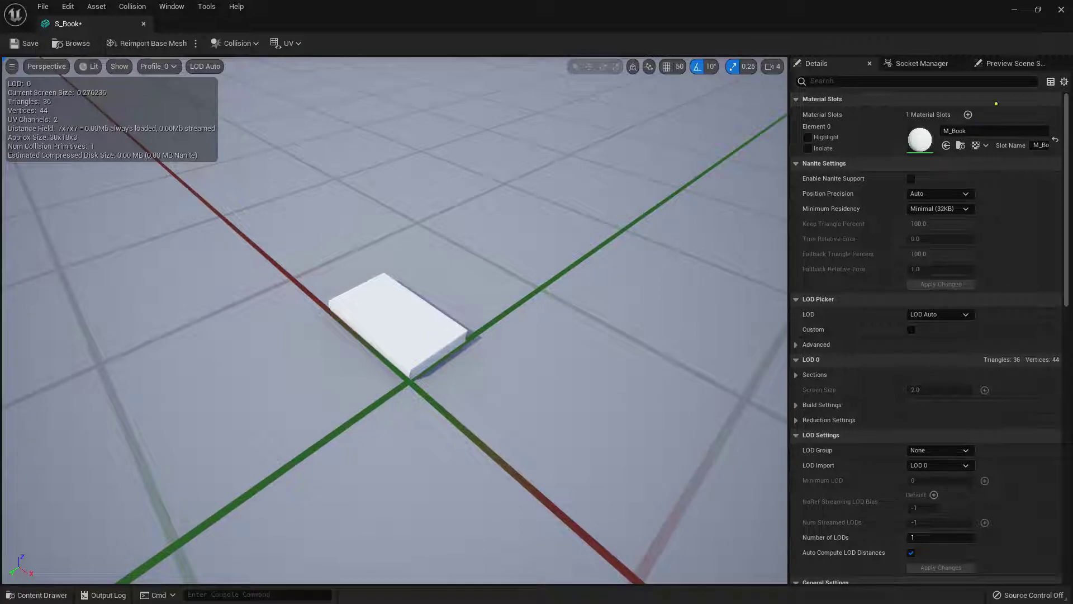
{"action": "mouse_move", "coordinate": [994, 95]}
{"action": "left_mouse_down"}
{"action": "mouse_move", "coordinate": [975, 176]}
{"action": "mouse_move", "coordinate": [963, 102]}
{"action": "left_mouse_up"}
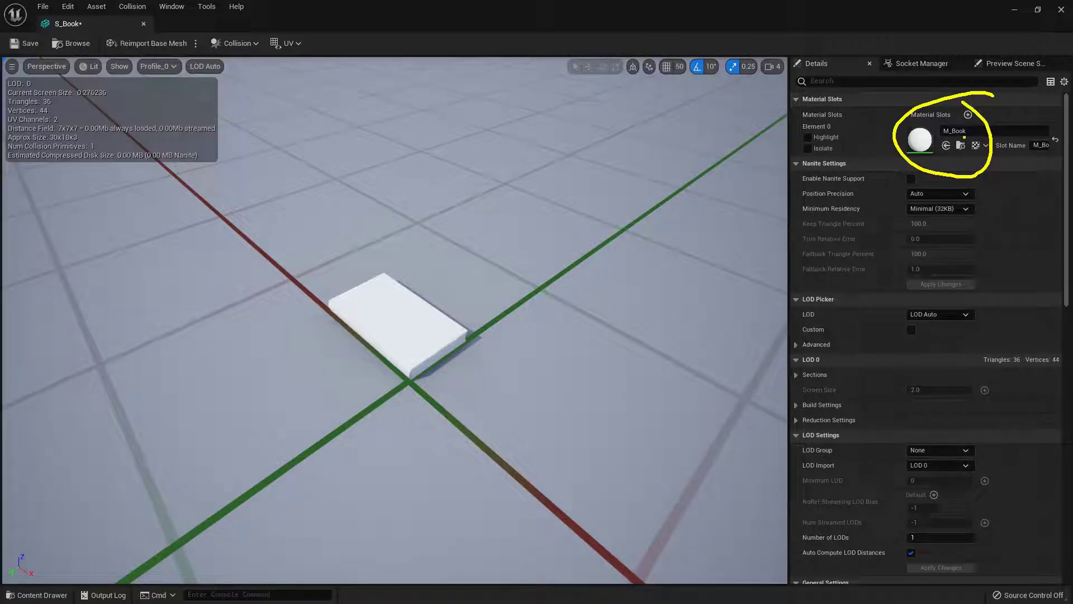
{"action": "key", "text": "Escape"}
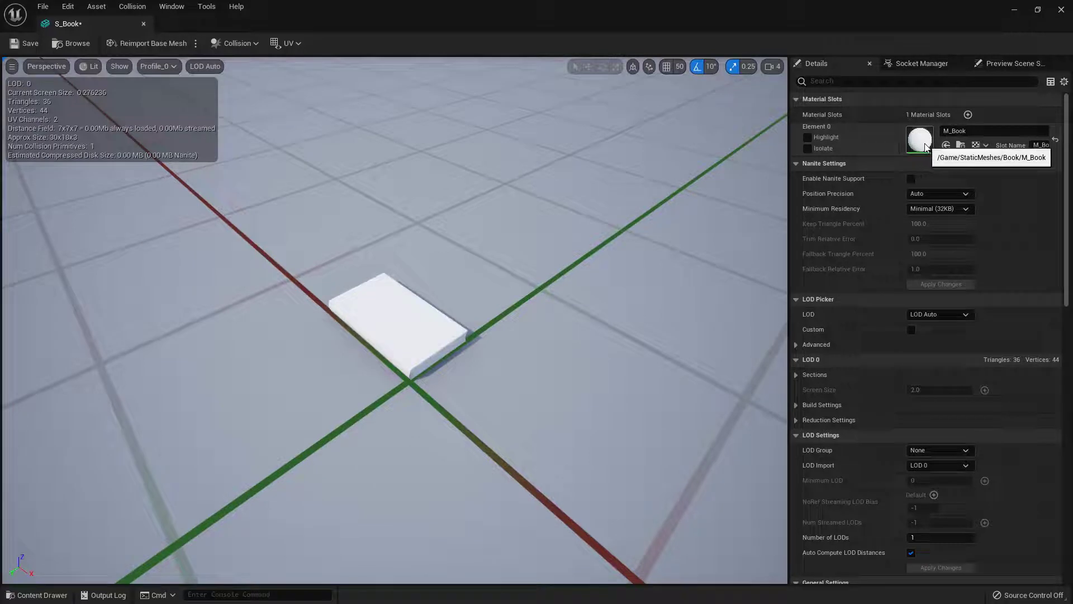
{"action": "key", "text": "ctrl+2"}
{"action": "mouse_move", "coordinate": [930, 114]}
{"action": "left_mouse_down"}
{"action": "mouse_move", "coordinate": [951, 152]}
{"action": "mouse_move", "coordinate": [935, 116]}
{"action": "left_mouse_up"}
{"action": "key", "text": "Escape"}
{"action": "left_click_drag", "start_coordinate": [646, 20], "coordinate": [748, 46]}
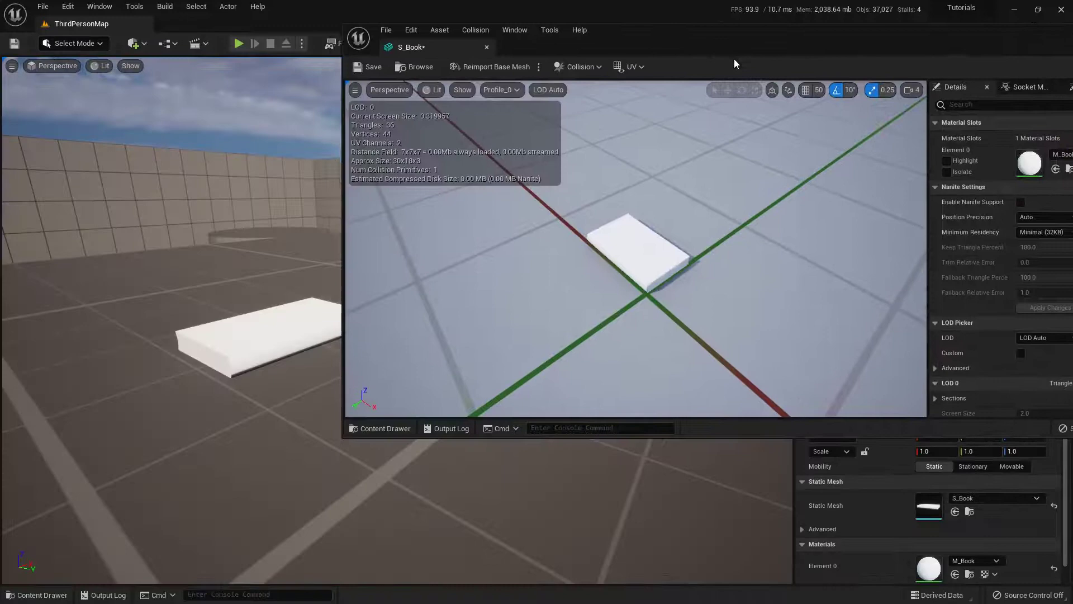
{"action": "key", "text": "ctrl+space"}
{"action": "left_click", "coordinate": [398, 594]}
{"action": "key", "text": "ctrl+space"}
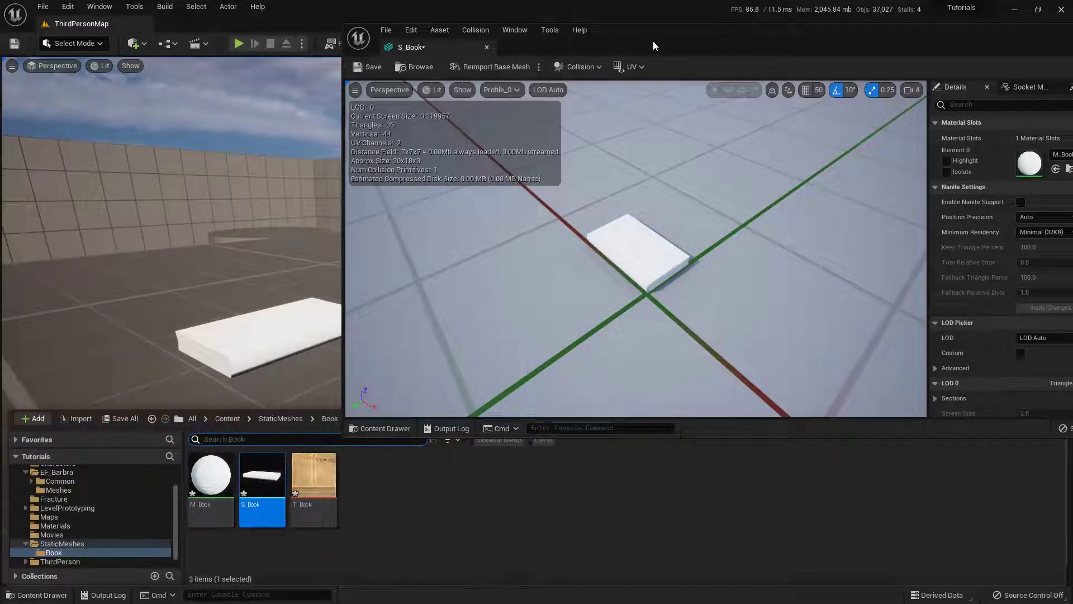
{"action": "left_click_drag", "start_coordinate": [744, 38], "coordinate": [583, 5]}
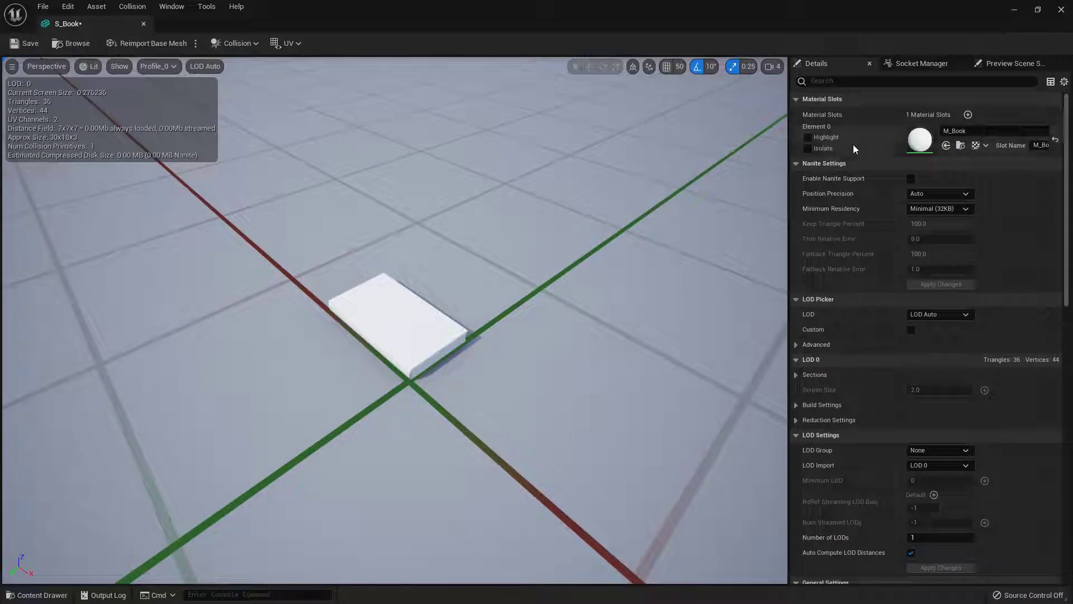
Step: Open the M_Book material from the mesh's material slot, move its result node away and delete the Param node feeding Base Color
{"action": "double_click", "coordinate": [918, 139]}
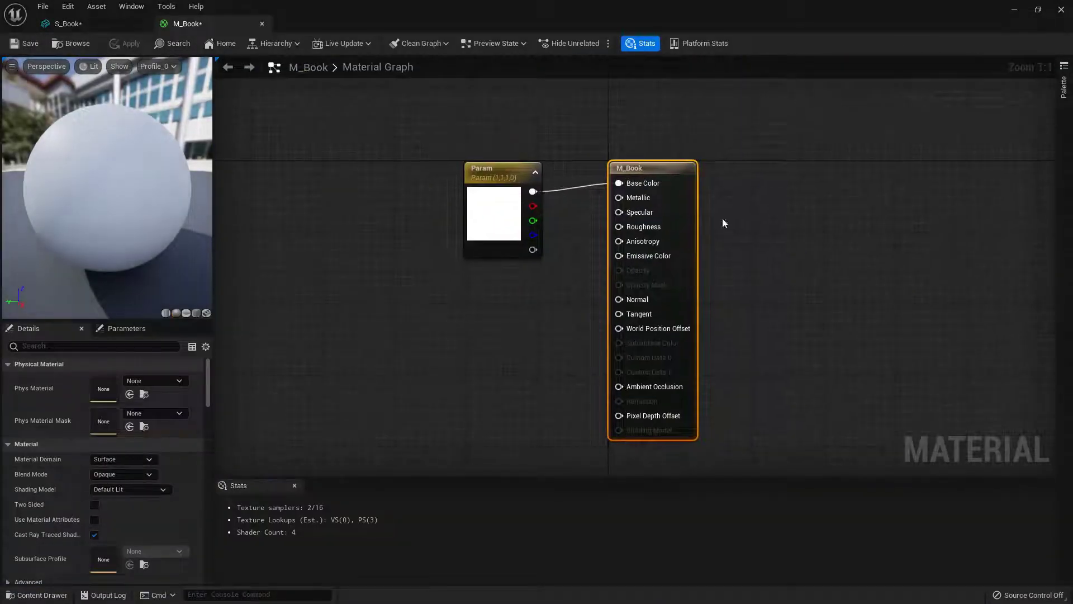
{"action": "left_click_drag", "start_coordinate": [661, 168], "coordinate": [788, 150]}
{"action": "left_click_drag", "start_coordinate": [567, 110], "coordinate": [427, 309]}
{"action": "mouse_move", "coordinate": [500, 87]}
{"action": "left_mouse_down"}
{"action": "mouse_move", "coordinate": [453, 337]}
{"action": "mouse_move", "coordinate": [499, 121]}
{"action": "left_mouse_up"}
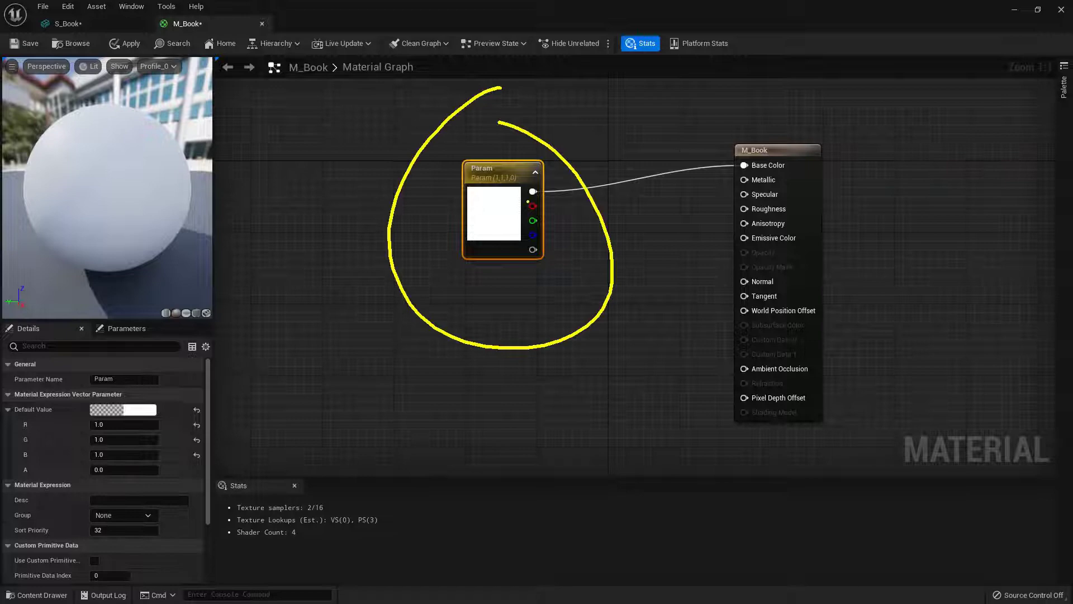
{"action": "mouse_move", "coordinate": [520, 205]}
{"action": "left_mouse_down"}
{"action": "mouse_move", "coordinate": [733, 176]}
{"action": "mouse_move", "coordinate": [751, 201]}
{"action": "left_mouse_up"}
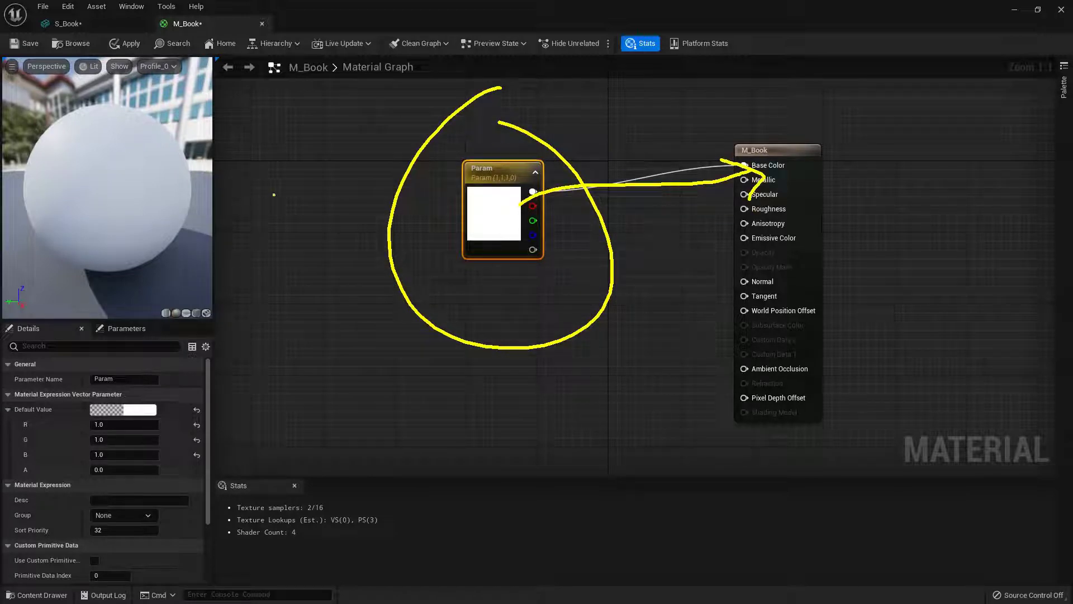
{"action": "key", "text": "Escape"}
{"action": "left_click_drag", "start_coordinate": [495, 177], "coordinate": [497, 168]}
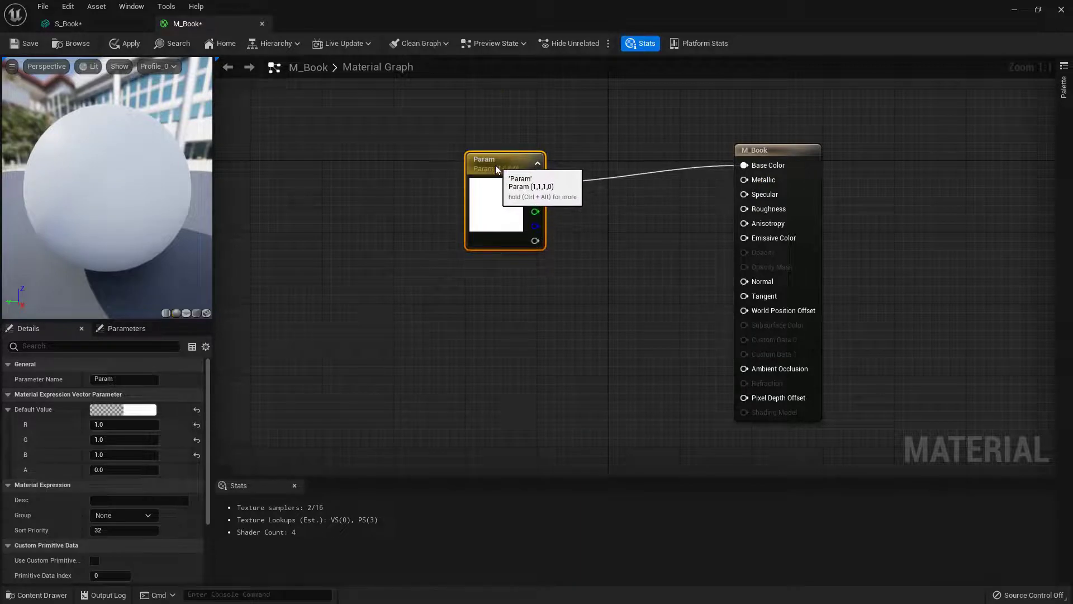
{"action": "key", "text": "Delete"}
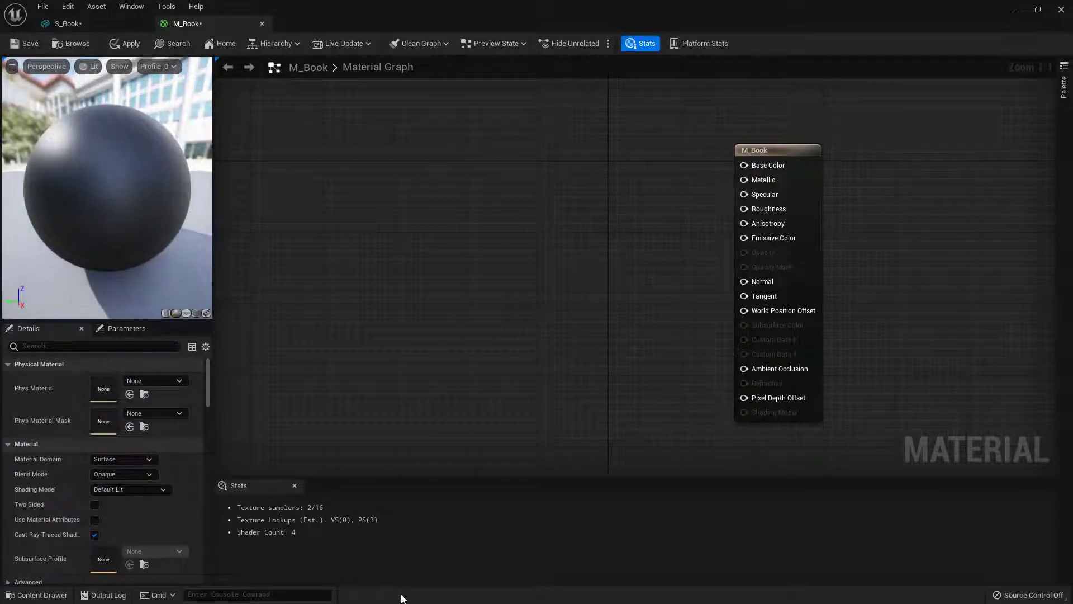
Step: Add the T_Book texture to the M_Book graph, connect its RGB output to Base Color, and save the material
{"action": "key", "text": "ctrl+space"}
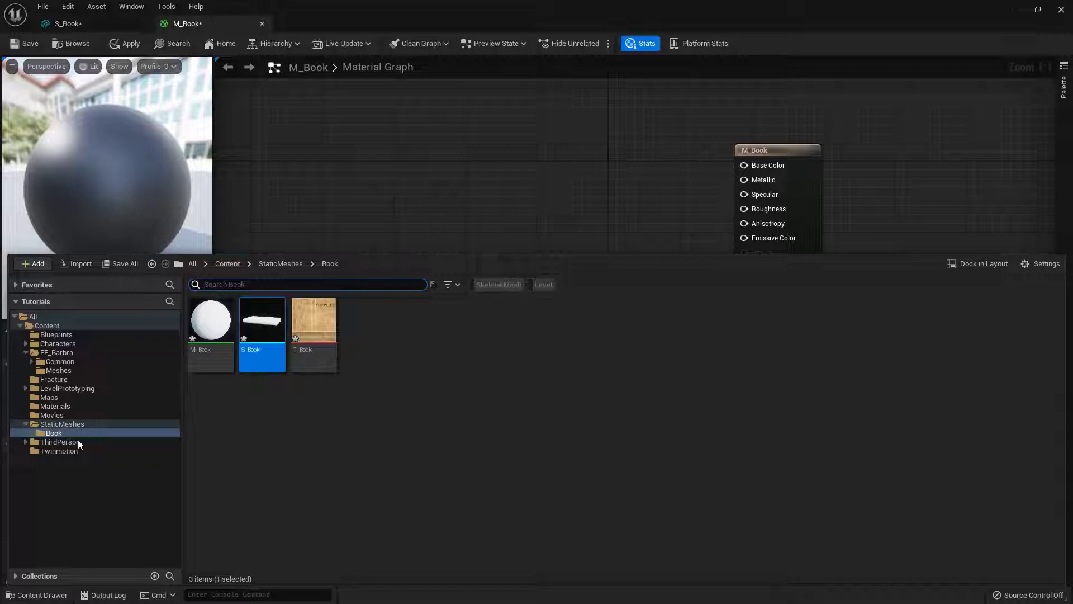
{"action": "left_click", "coordinate": [317, 324]}
{"action": "left_click_drag", "start_coordinate": [317, 324], "coordinate": [548, 171]}
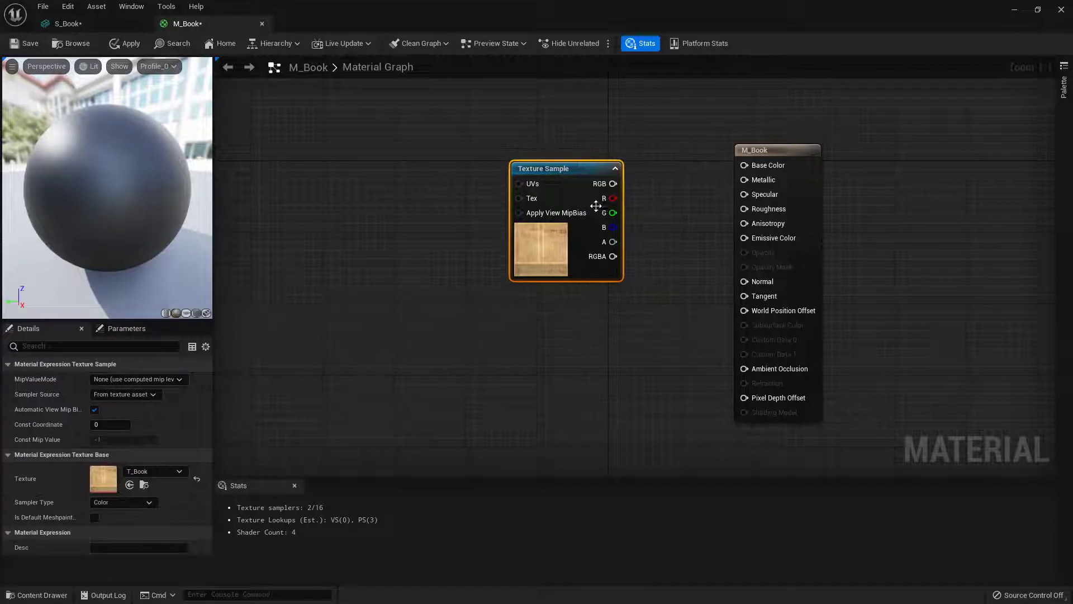
{"action": "left_click_drag", "start_coordinate": [613, 184], "coordinate": [759, 171]}
{"action": "left_click_drag", "start_coordinate": [86, 197], "coordinate": [124, 147]}
{"action": "left_click_drag", "start_coordinate": [561, 164], "coordinate": [471, 129]}
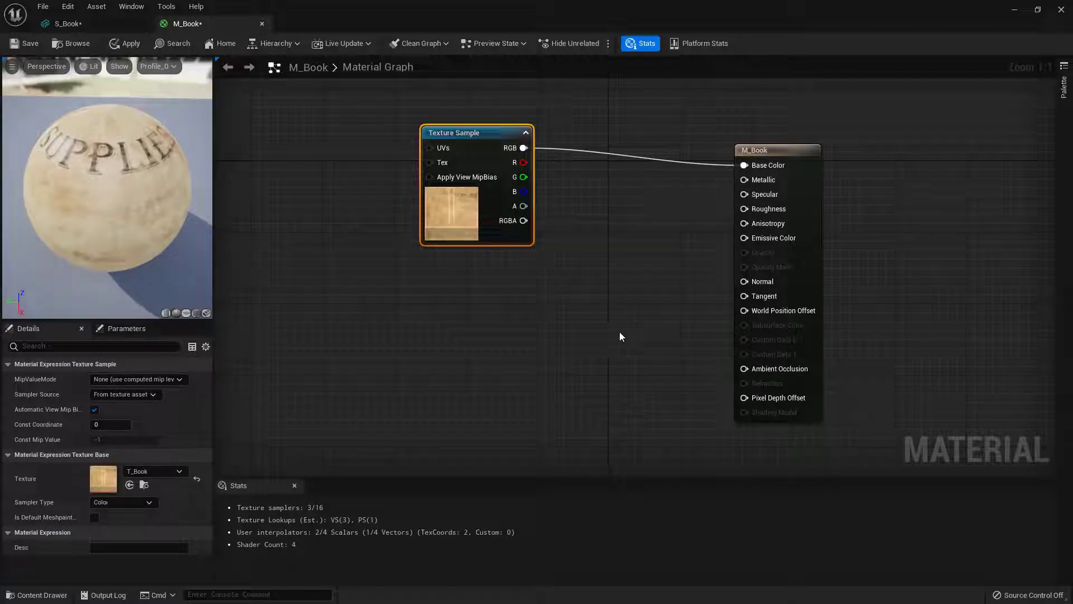
{"action": "left_click", "coordinate": [21, 45]}
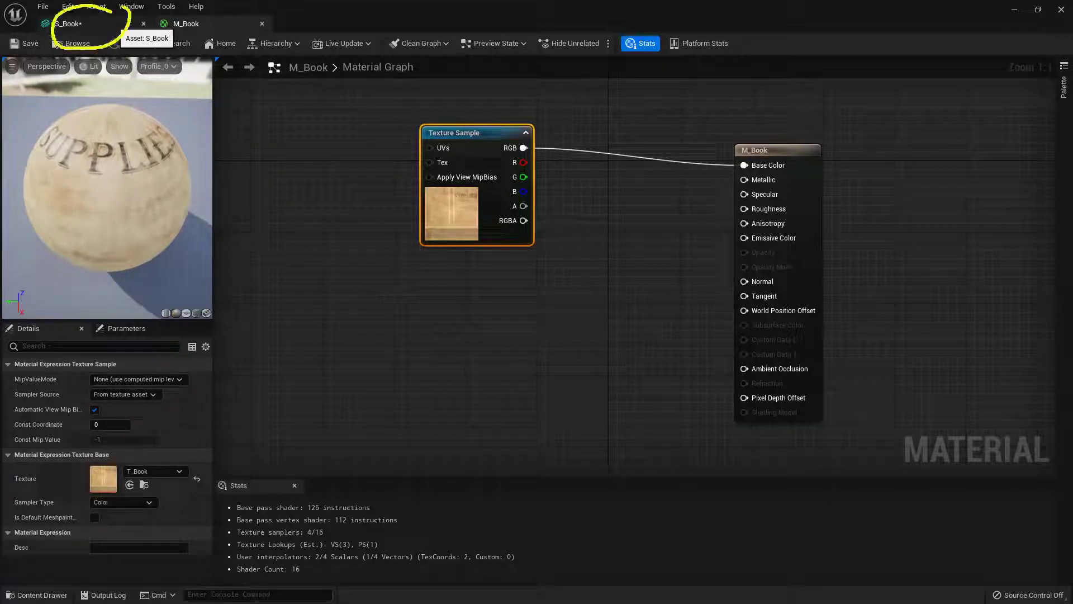
Step: Inspect the textured book in the S_Book mesh editor and save the S_Book asset
{"action": "left_click", "coordinate": [94, 25]}
{"action": "left_click_drag", "start_coordinate": [256, 223], "coordinate": [462, 299]}
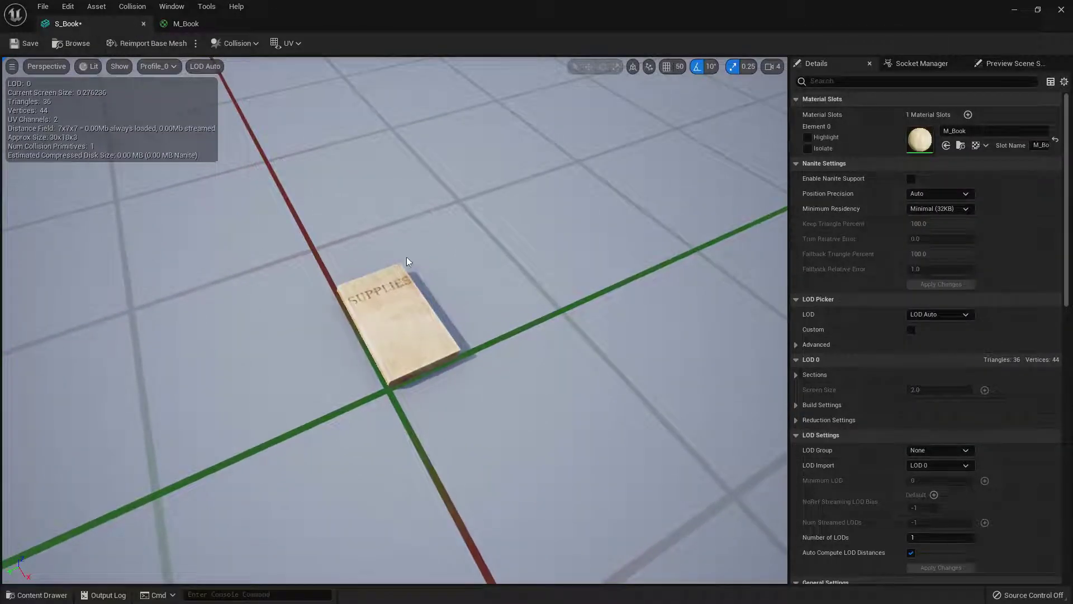
{"action": "left_click", "coordinate": [29, 45]}
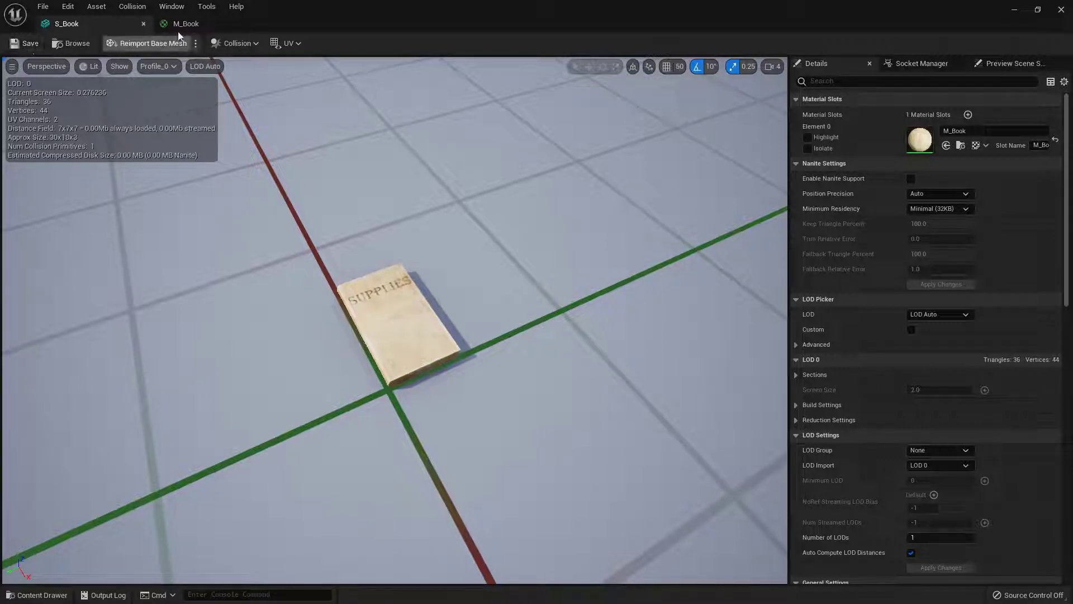
{"action": "left_click", "coordinate": [210, 22]}
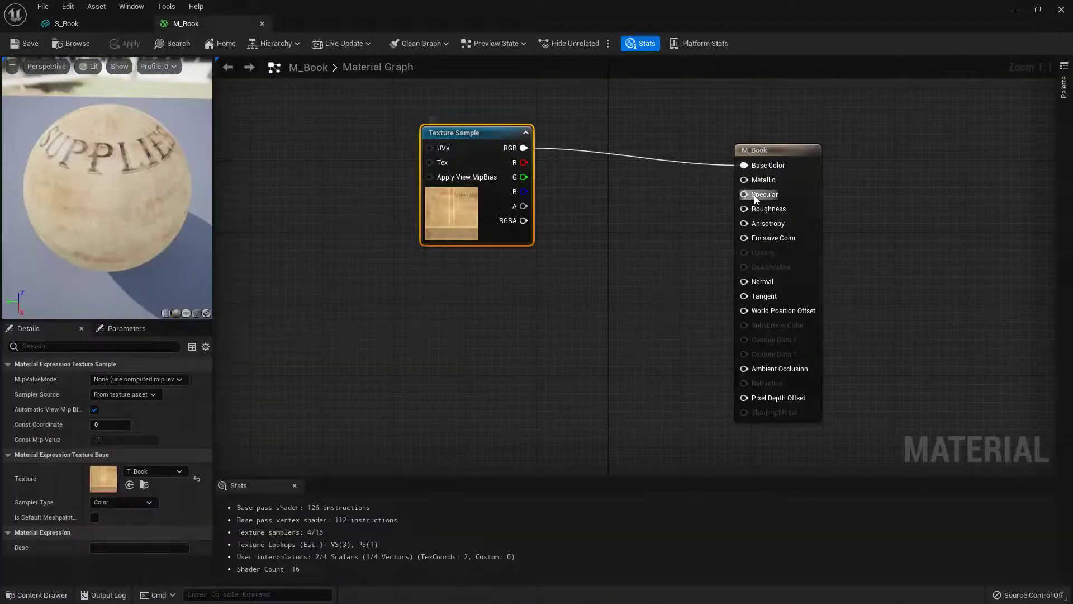
{"action": "left_click", "coordinate": [140, 26]}
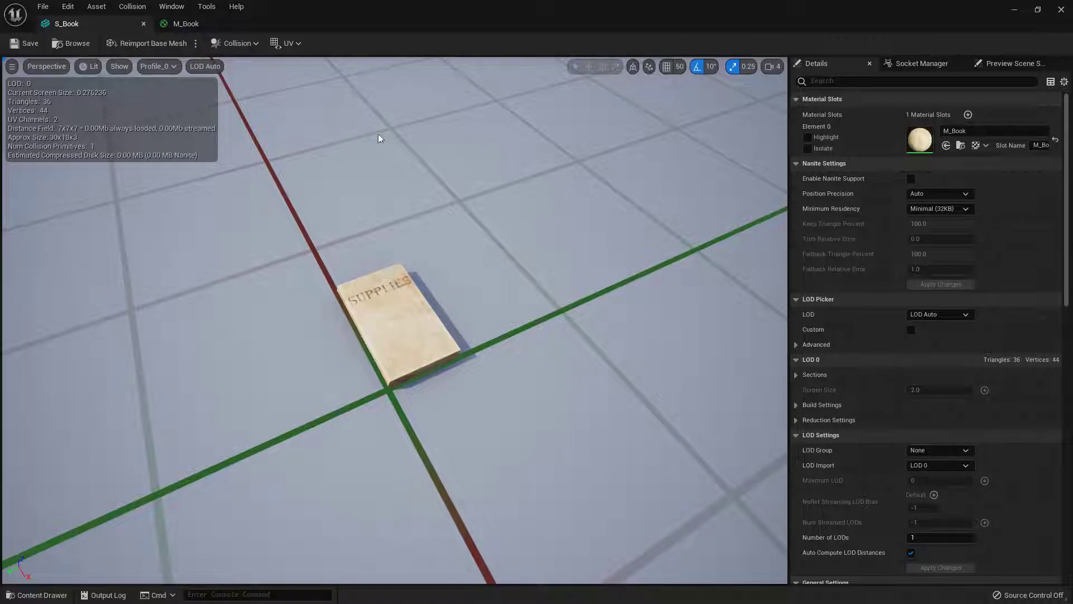
Step: Return to the level and rotate both books to stand upright on the floor, setting S_Book2 to -90° about the Y axis
{"action": "double_click", "coordinate": [291, 23]}
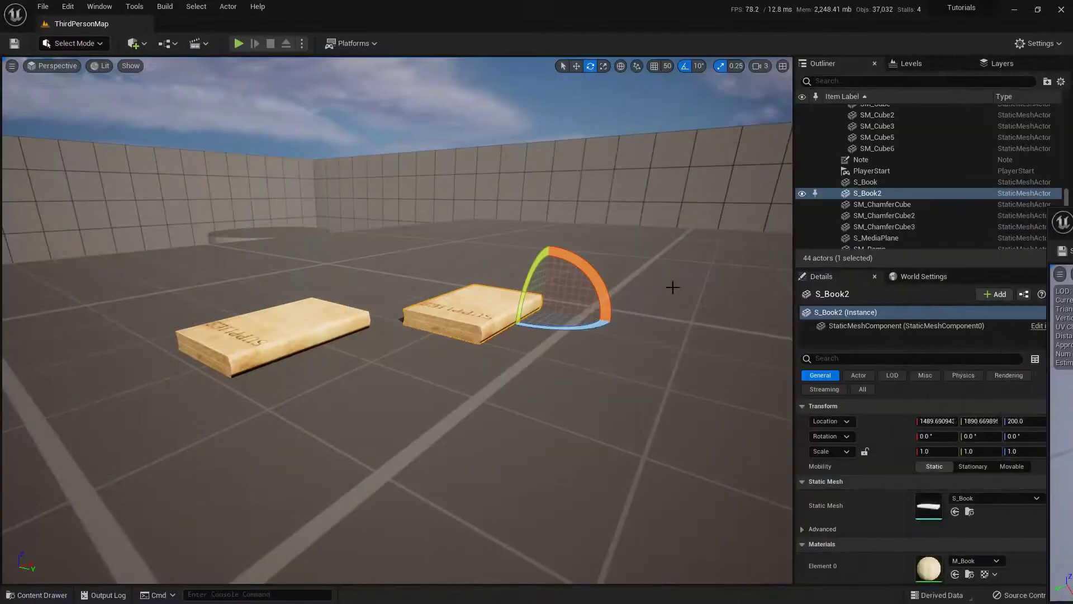
{"action": "left_click_drag", "start_coordinate": [518, 250], "coordinate": [385, 295], "text": "alt"}
{"action": "scroll", "coordinate": [491, 294], "scroll_direction": "down", "scroll_amount": 5}
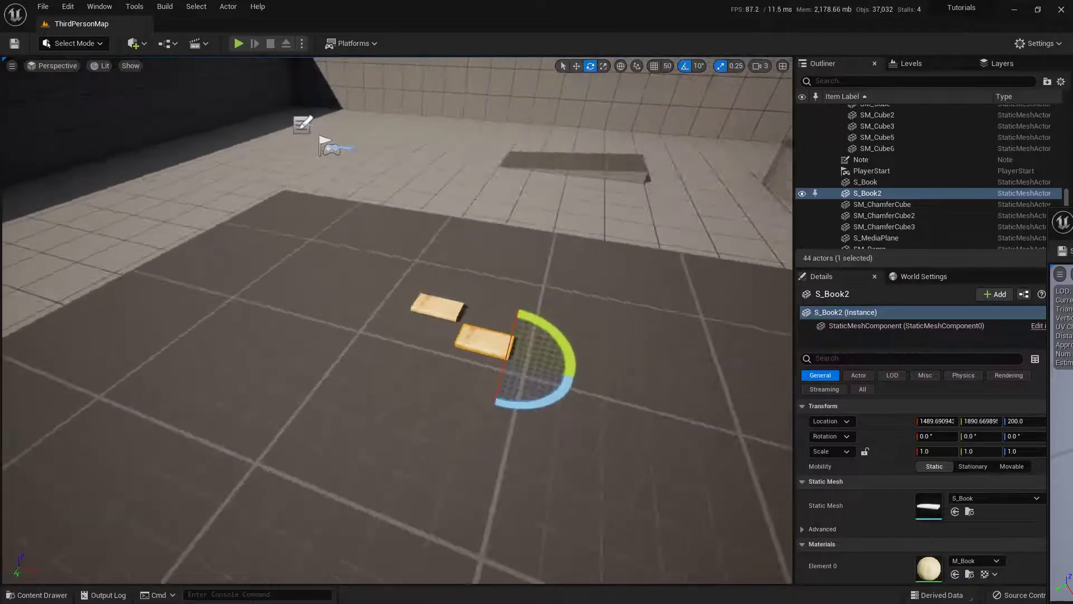
{"action": "right_click_drag", "start_coordinate": [491, 294], "coordinate": [439, 300]}
{"action": "left_click", "coordinate": [440, 300]}
{"action": "left_click_drag", "start_coordinate": [506, 331], "coordinate": [573, 347]}
{"action": "left_click", "coordinate": [493, 333]}
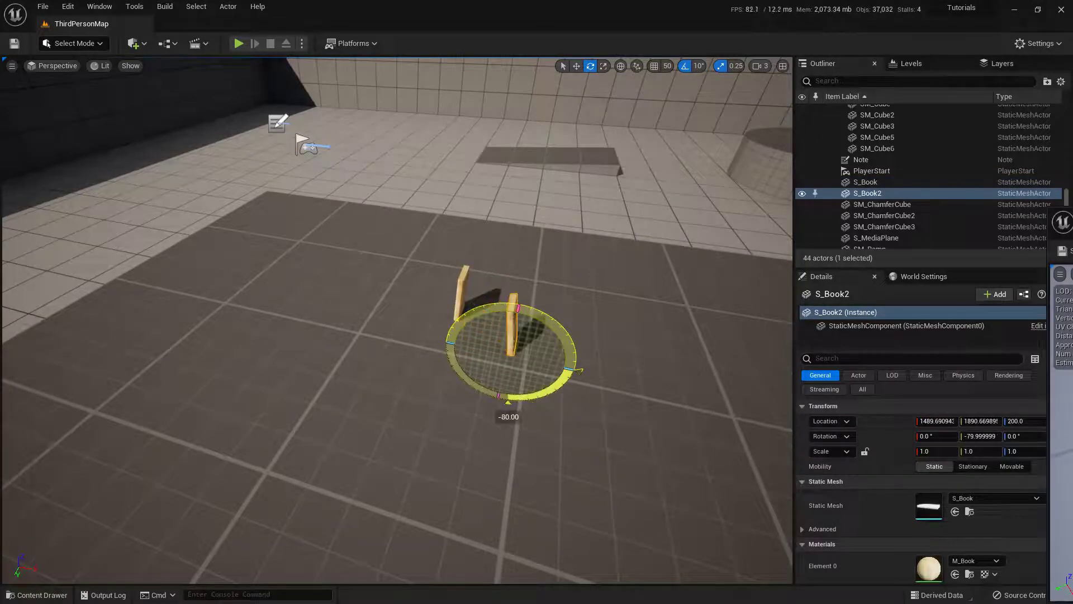
{"action": "left_click_drag", "start_coordinate": [508, 406], "coordinate": [491, 401]}
Step: Play the level from a floor spot near the upright books, run the character into them, and end the play session
{"action": "right_click_drag", "start_coordinate": [465, 218], "coordinate": [480, 223]}
{"action": "right_click", "coordinate": [541, 338]}
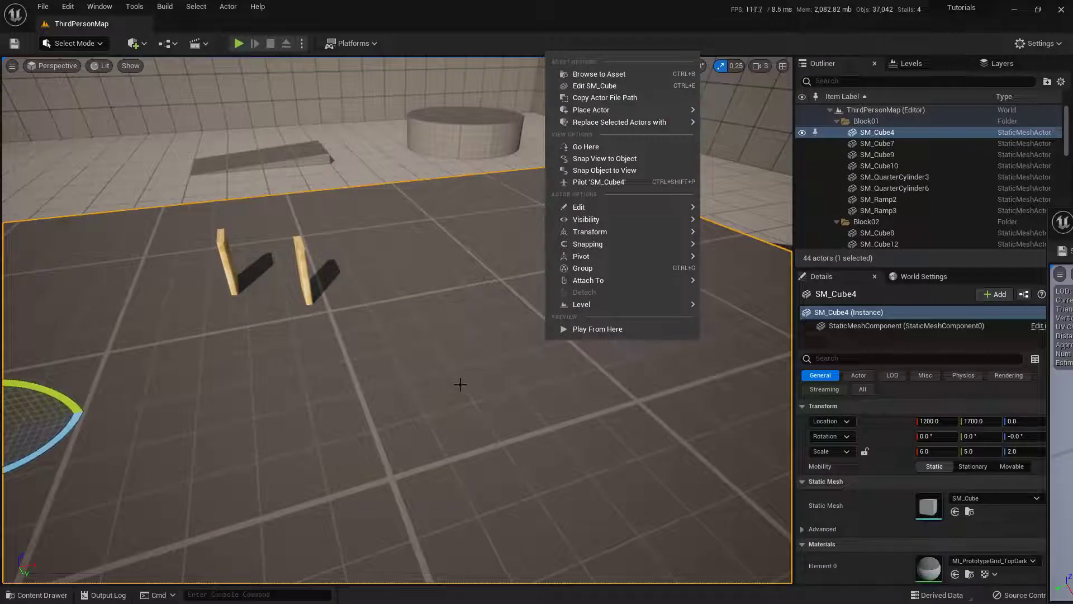
{"action": "left_click", "coordinate": [595, 333]}
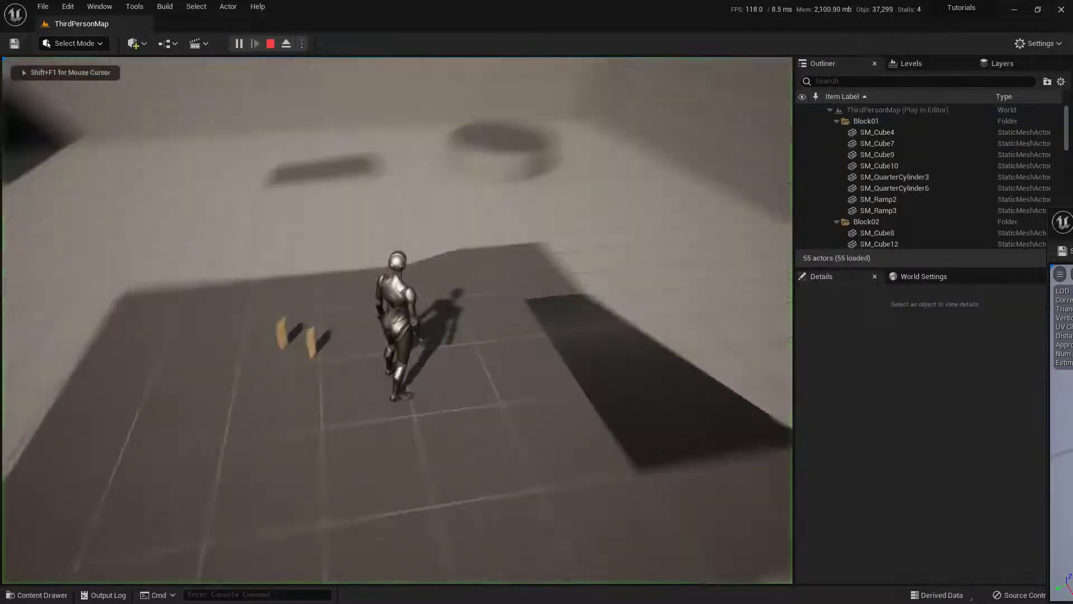
{"action": "key", "text": "w"}
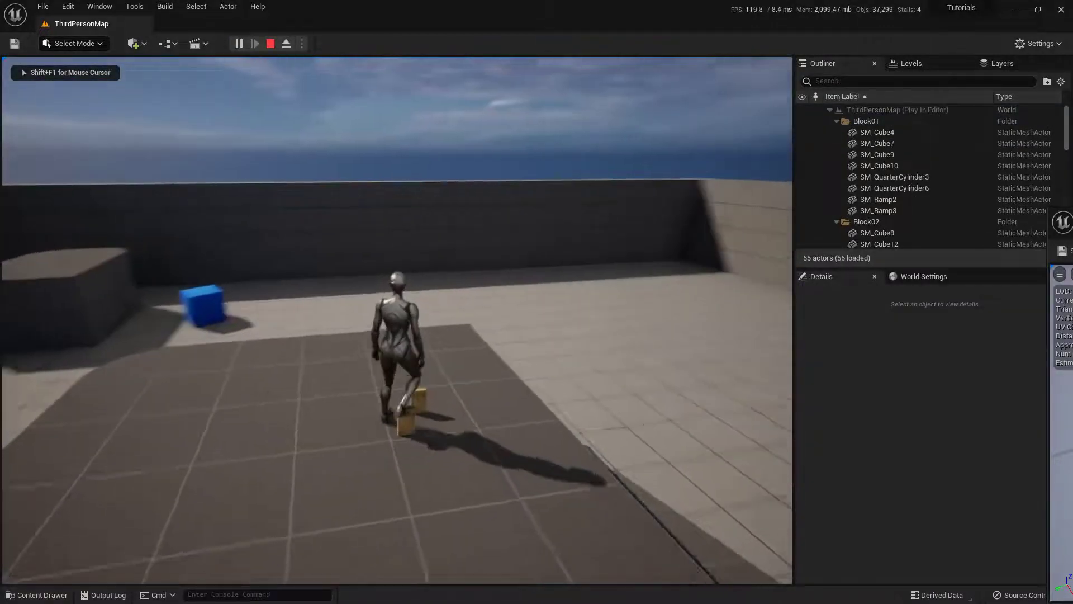
{"action": "key", "text": "w"}
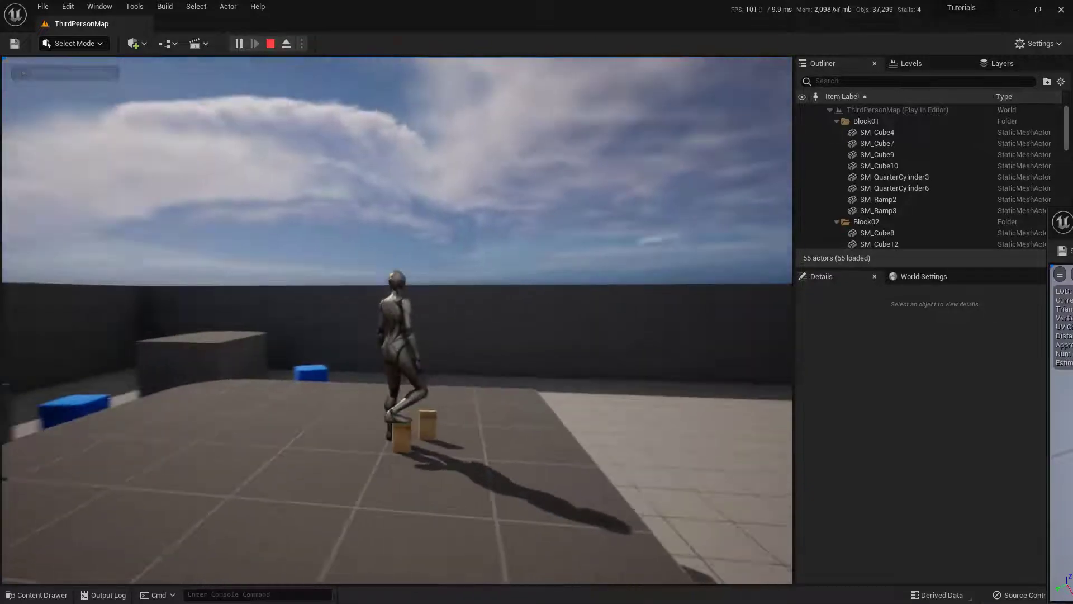
{"action": "key", "text": "a"}
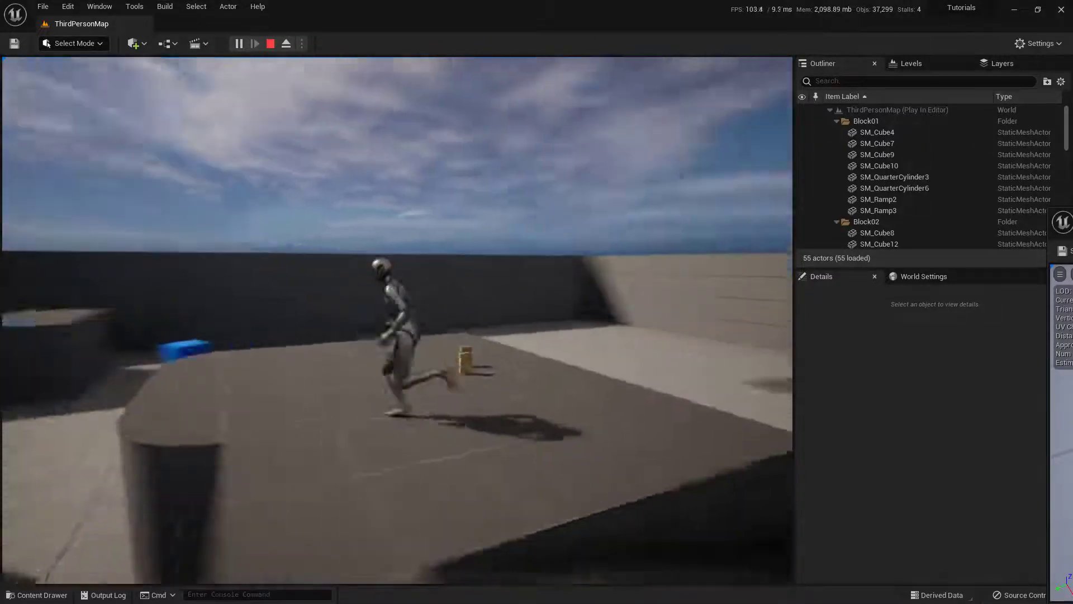
{"action": "key", "text": "w"}
{"action": "key", "text": "d"}
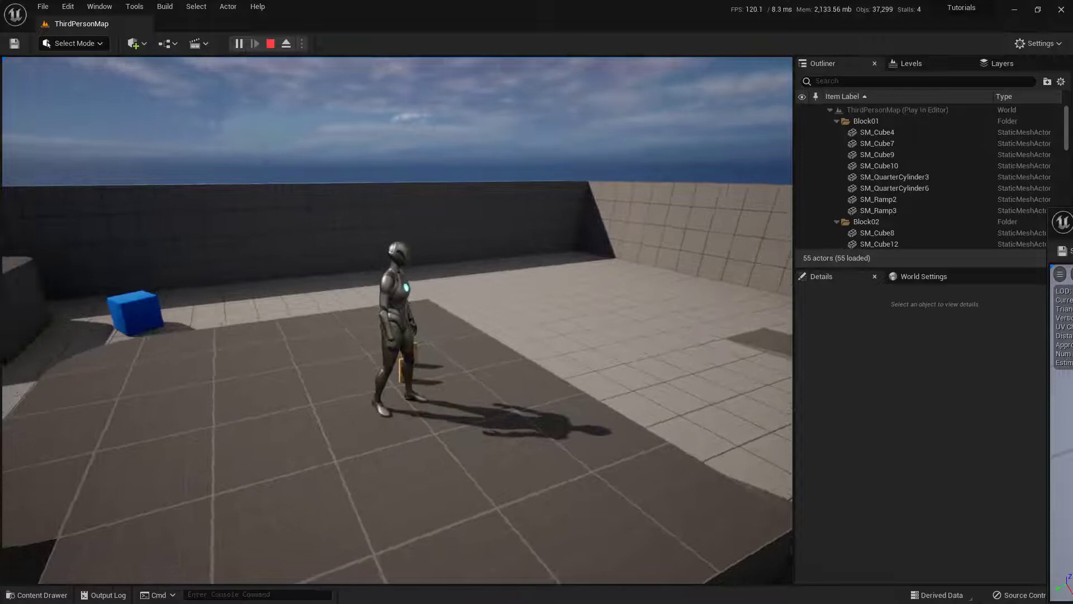
{"action": "key", "text": "Escape"}
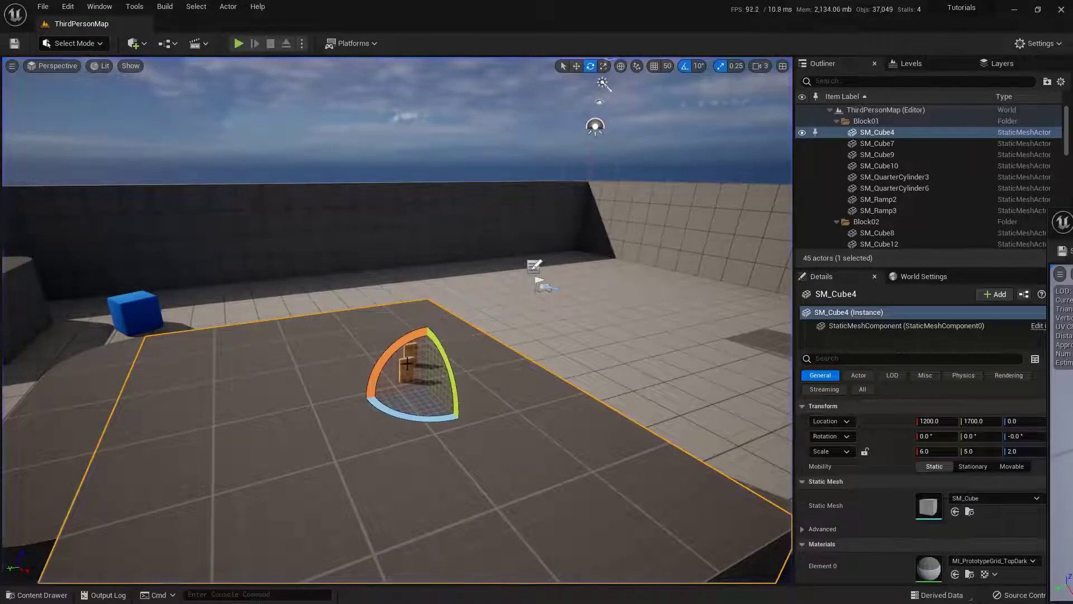
Step: Select and frame the S_Book2 actor in the level, and show all of its property categories
{"action": "key", "text": "f"}
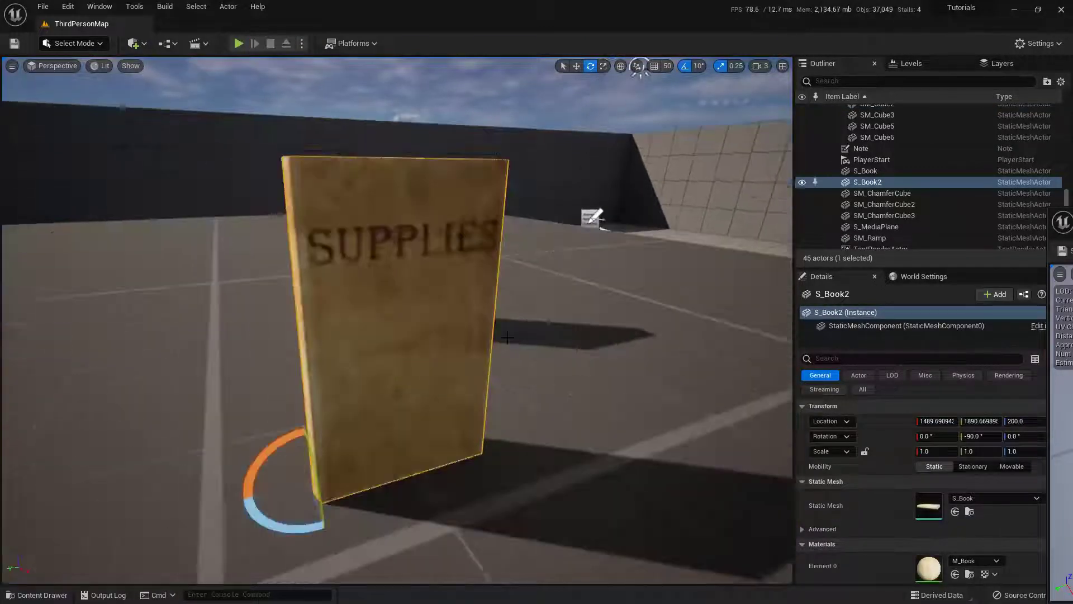
{"action": "scroll", "coordinate": [507, 317], "scroll_direction": "down", "scroll_amount": 5}
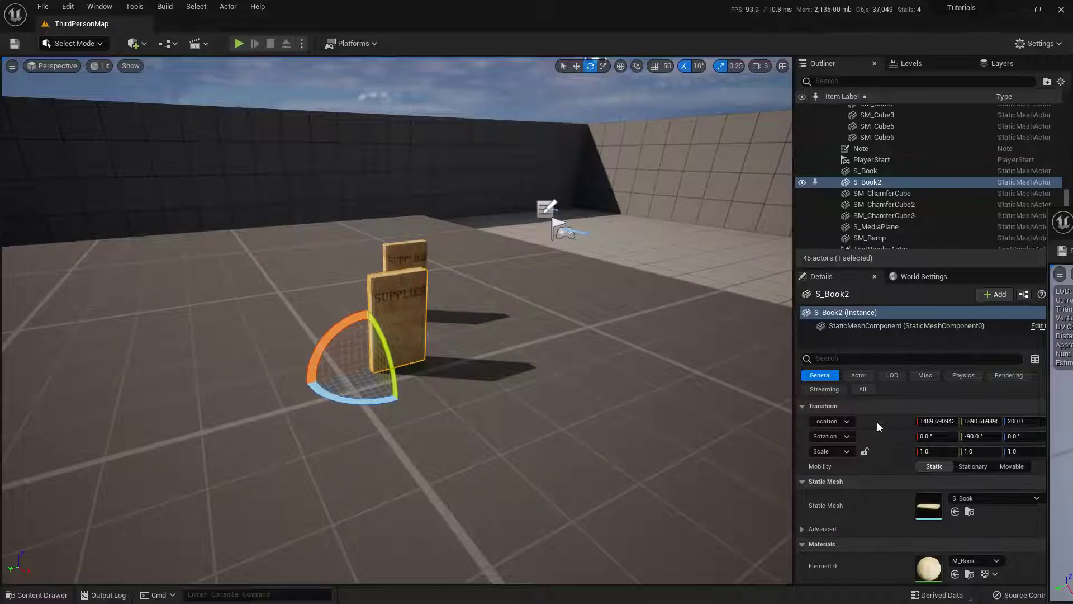
{"action": "scroll", "coordinate": [917, 477], "scroll_direction": "down", "scroll_amount": 1}
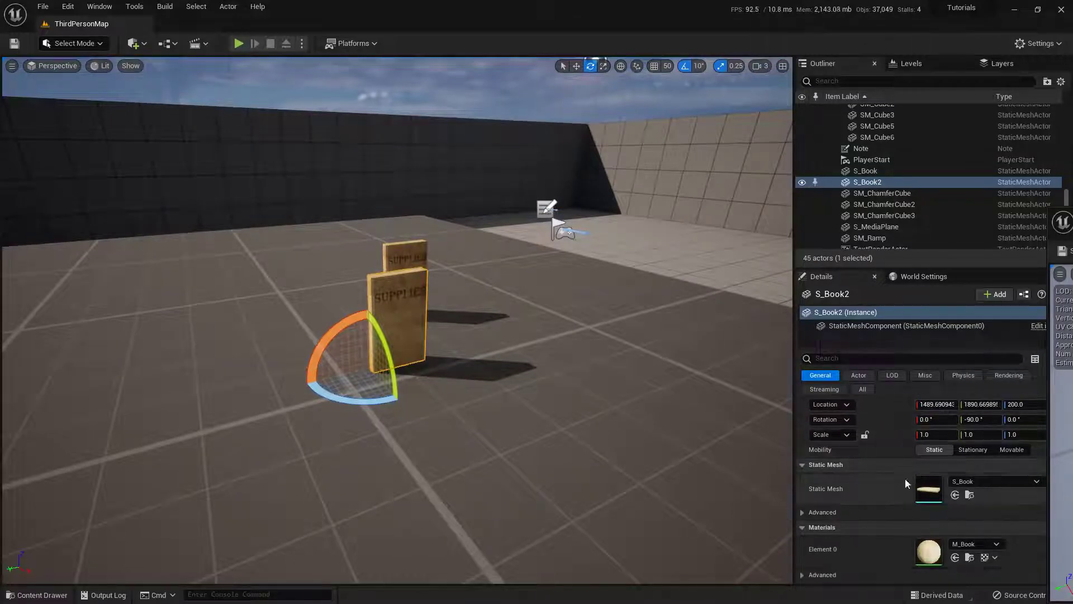
{"action": "left_click", "coordinate": [888, 385]}
{"action": "scroll", "coordinate": [889, 385], "scroll_direction": "up", "scroll_amount": 1}
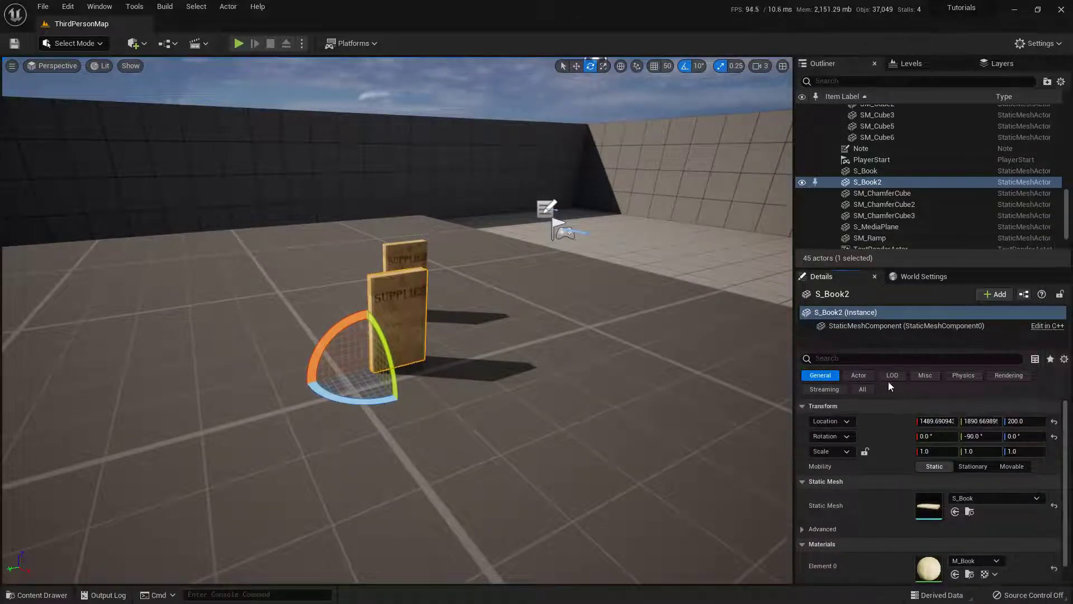
{"action": "left_click", "coordinate": [862, 389]}
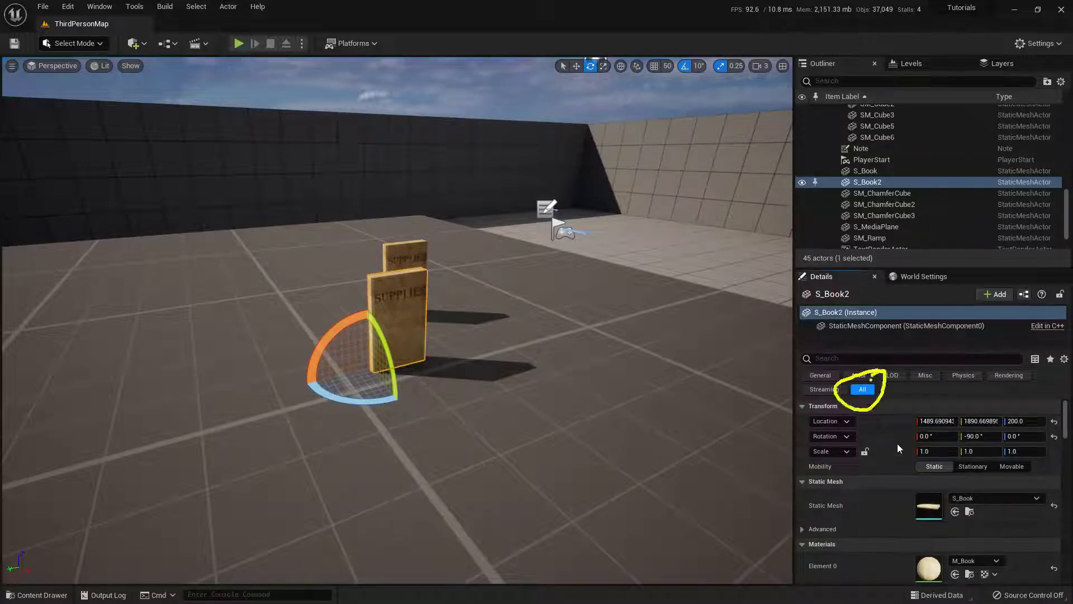
Step: Enable Simulate Physics for S_Book2 and override its mass with 100 kg
{"action": "scroll", "coordinate": [890, 487], "scroll_direction": "down", "scroll_amount": 2}
{"action": "scroll", "coordinate": [890, 487], "scroll_direction": "down", "scroll_amount": 3}
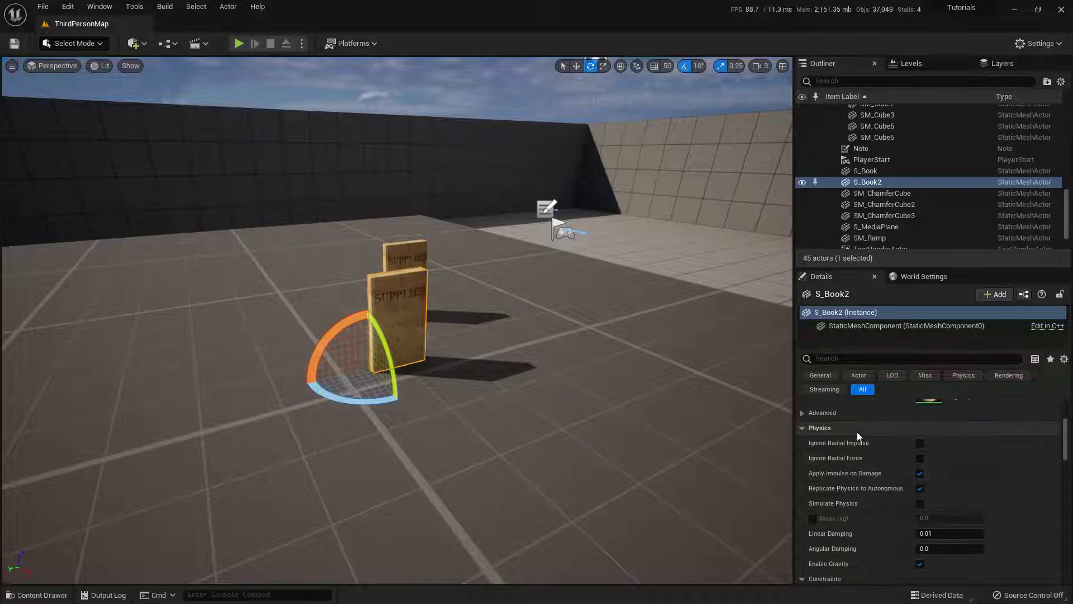
{"action": "left_click", "coordinate": [920, 486]}
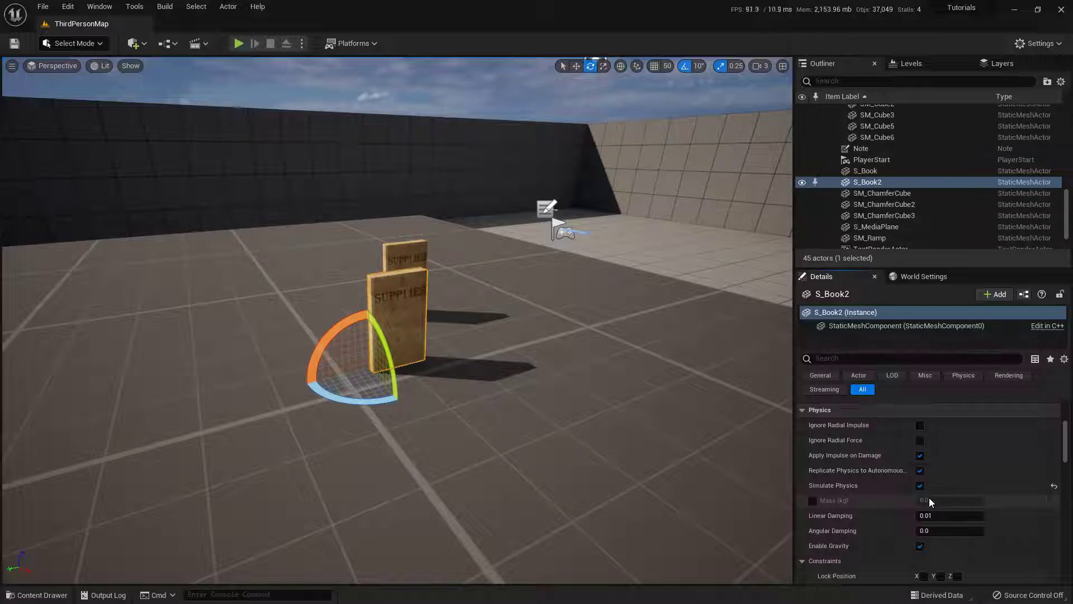
{"action": "left_click", "coordinate": [813, 500]}
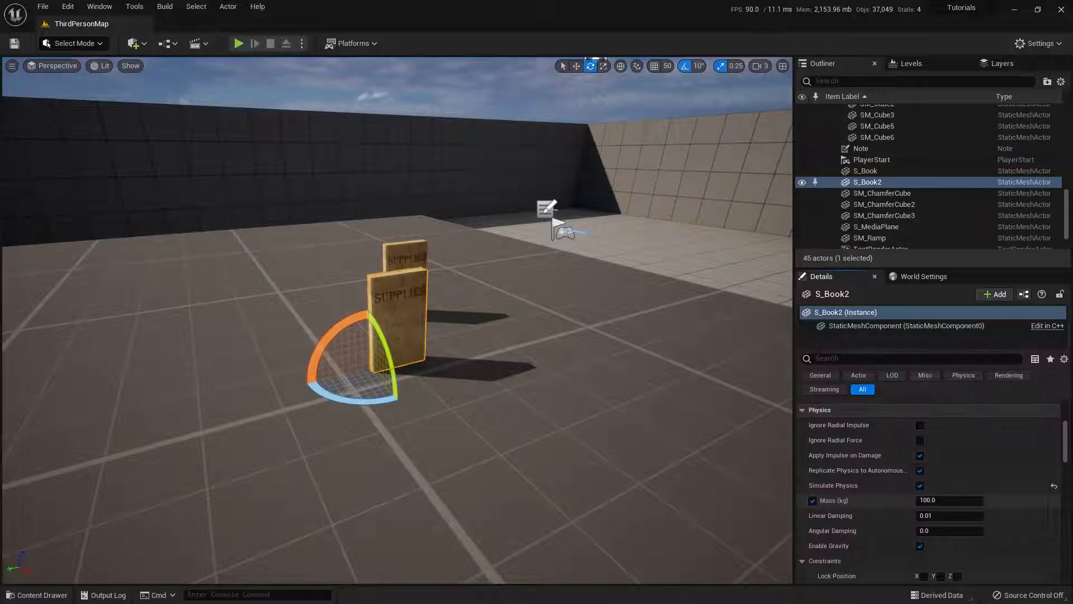
{"action": "left_click", "coordinate": [948, 501]}
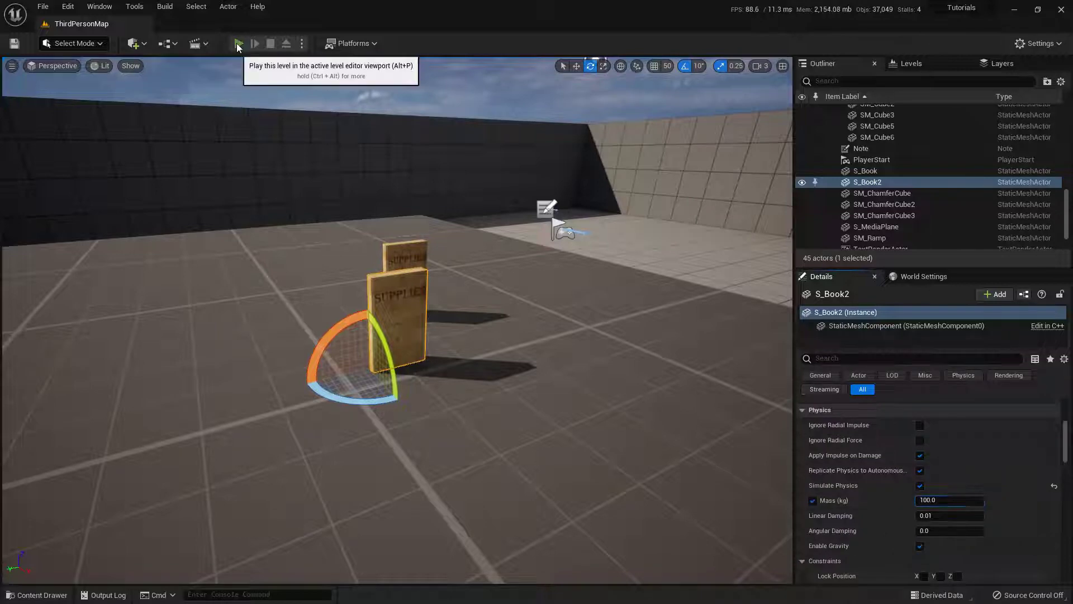
Step: Play the level and run the character into the books to test the physics on S_Book2
{"action": "left_click", "coordinate": [237, 44]}
{"action": "key", "text": "w"}
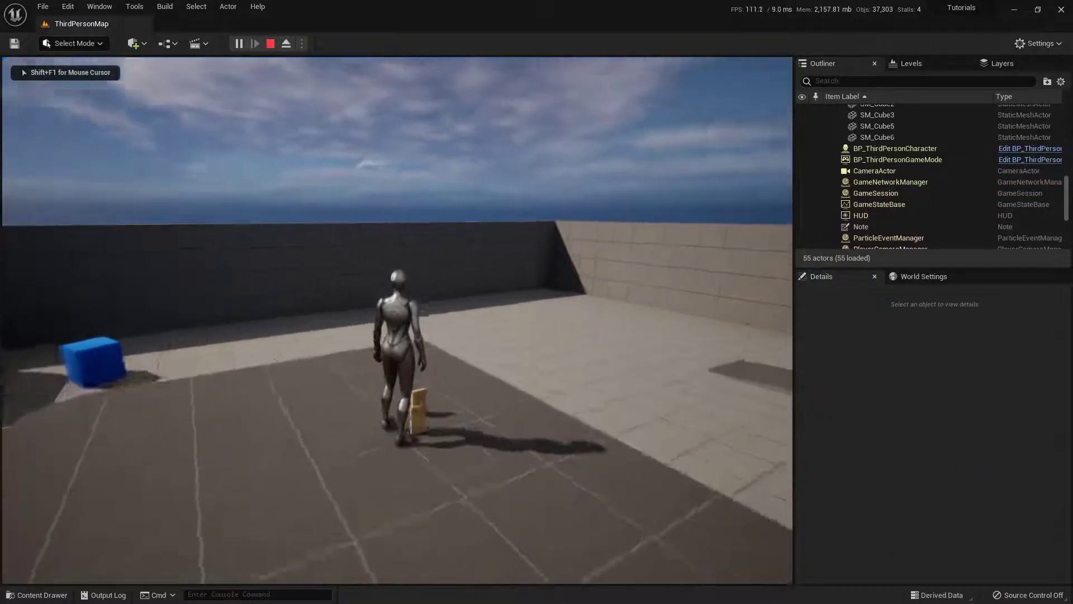
{"action": "key", "text": "s"}
{"action": "key", "text": "w"}
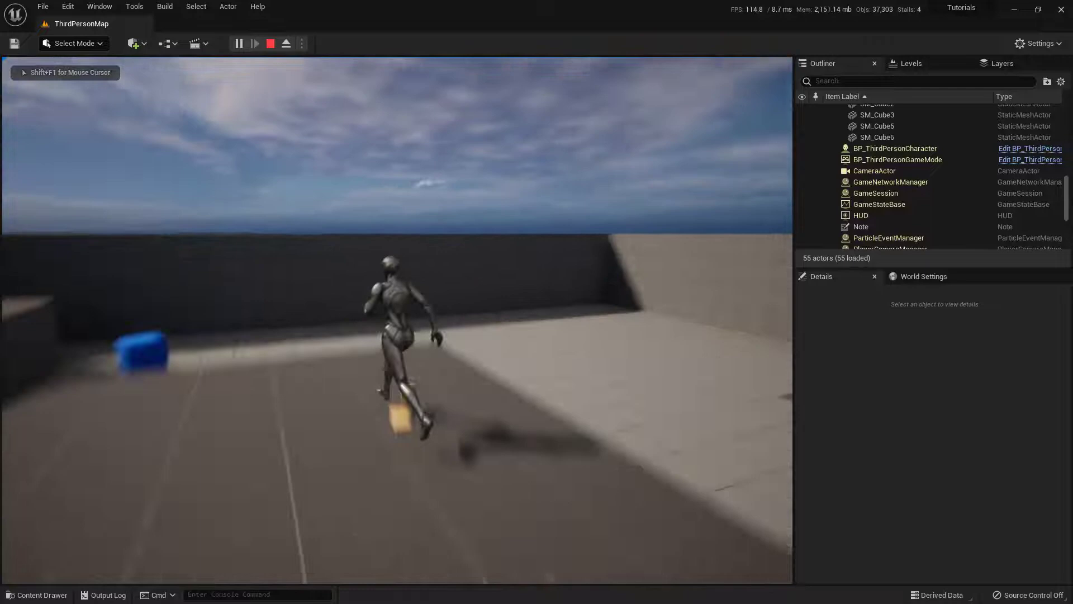
{"action": "key", "text": "s"}
{"action": "key", "text": "a"}
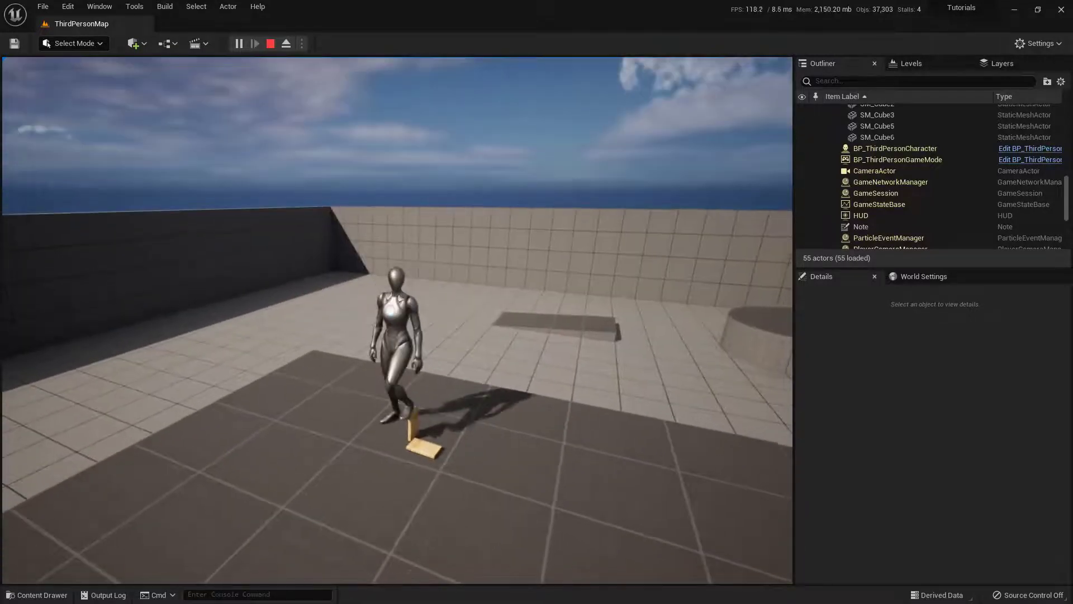